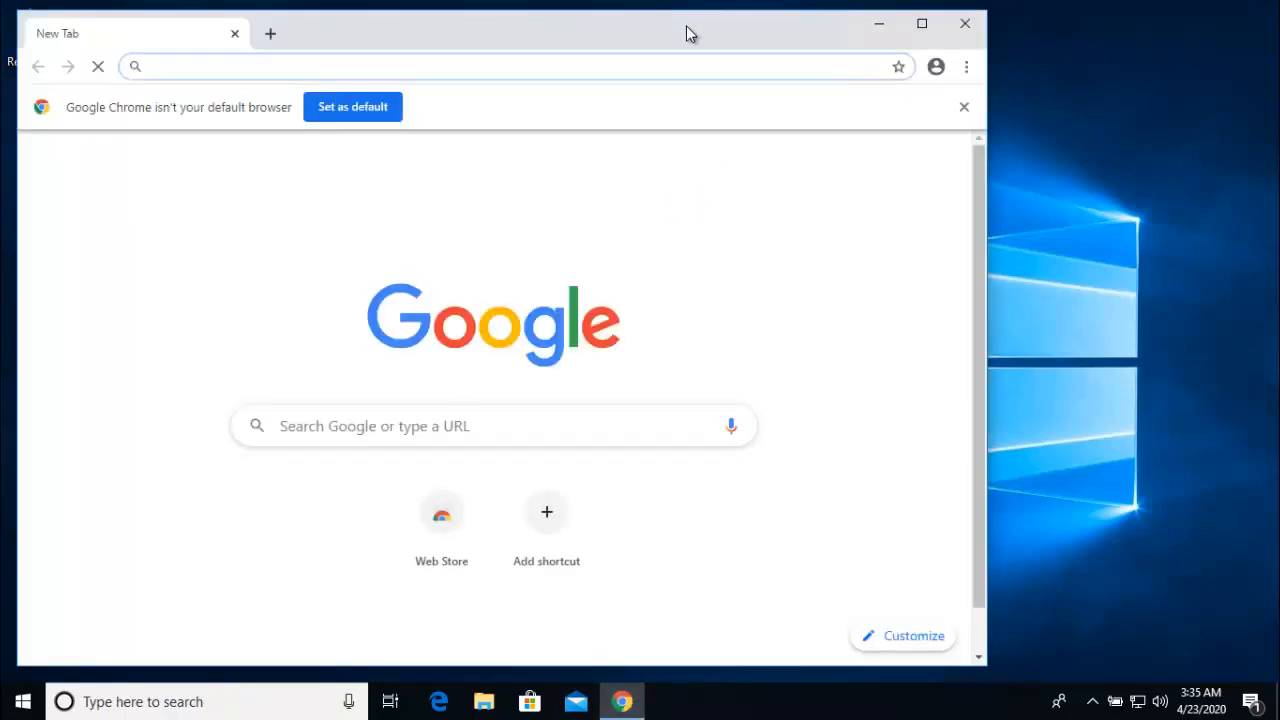
Maximize the browser window and search Google for "apache lounge"
{"action": "double_click", "coordinate": [686, 34]}
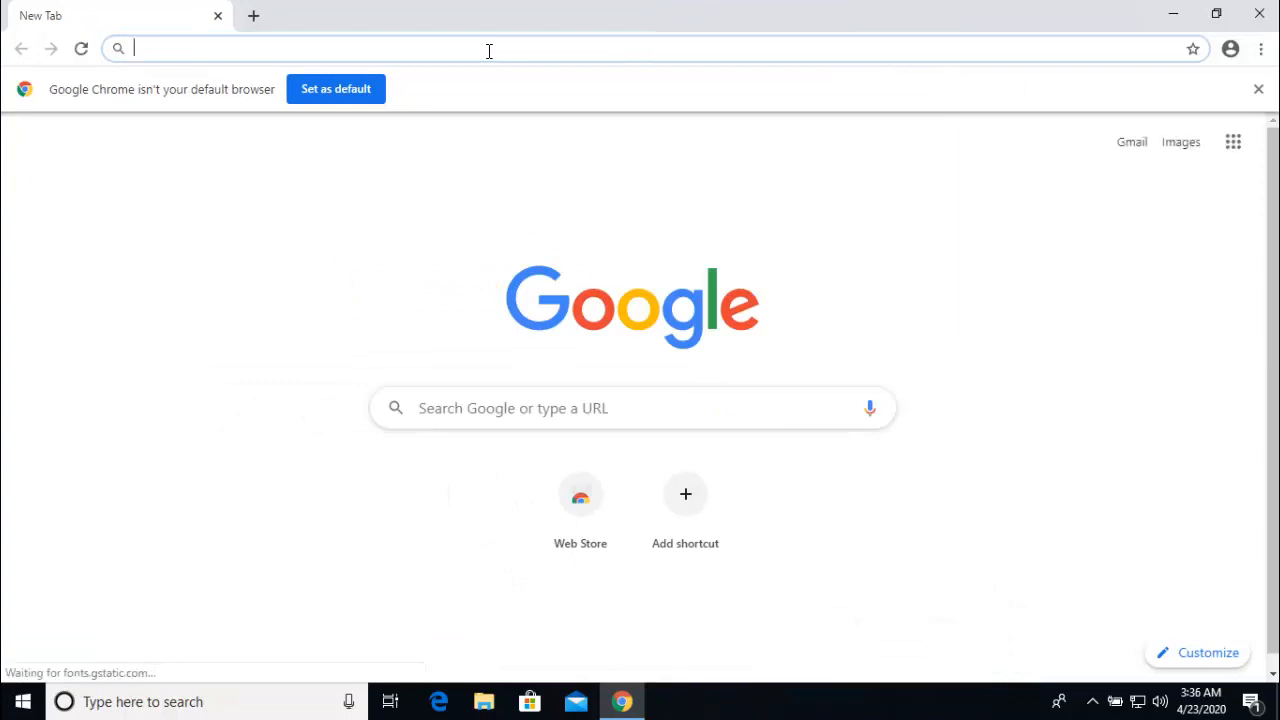
{"action": "type", "text": "apa"}
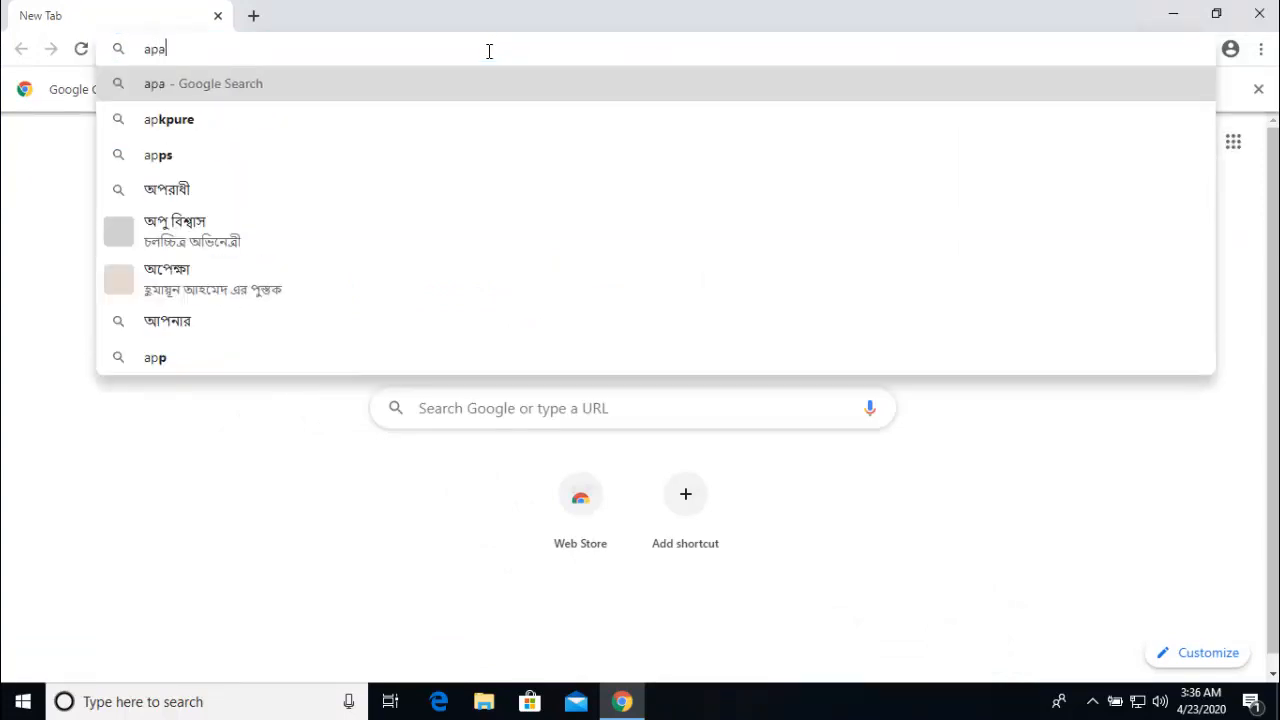
{"action": "type", "text": "che l"}
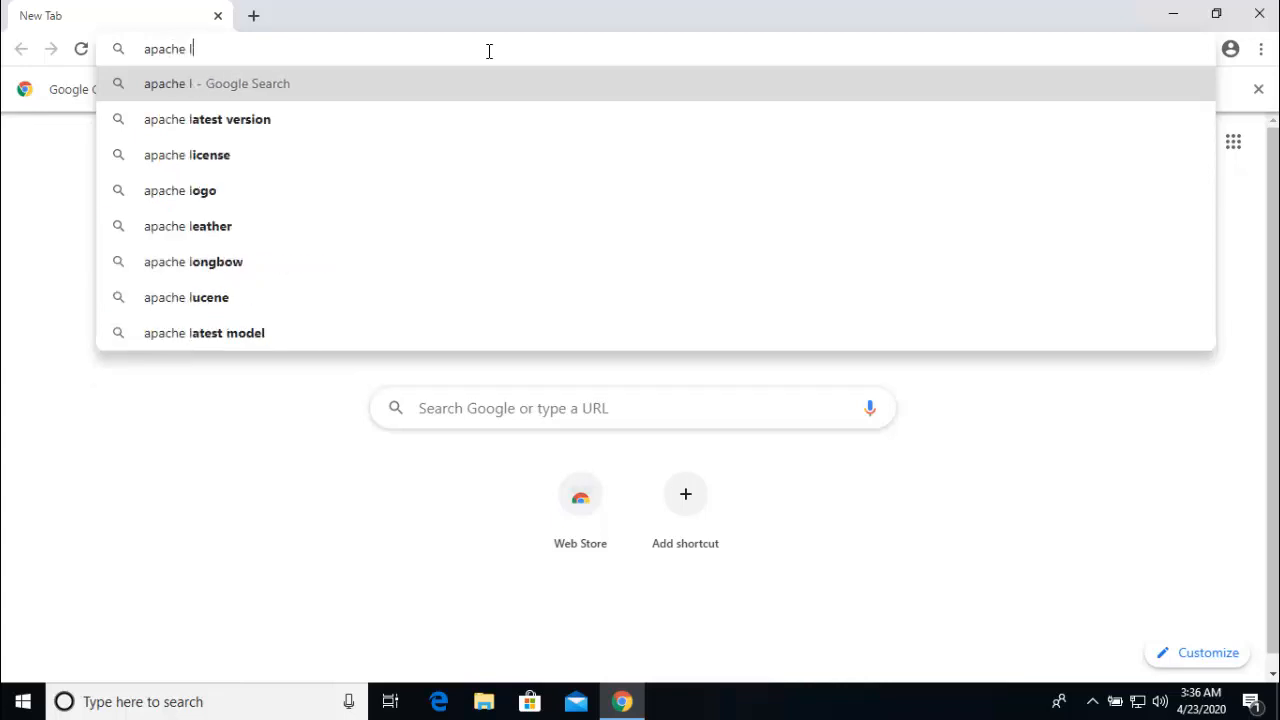
{"action": "type", "text": "ou"}
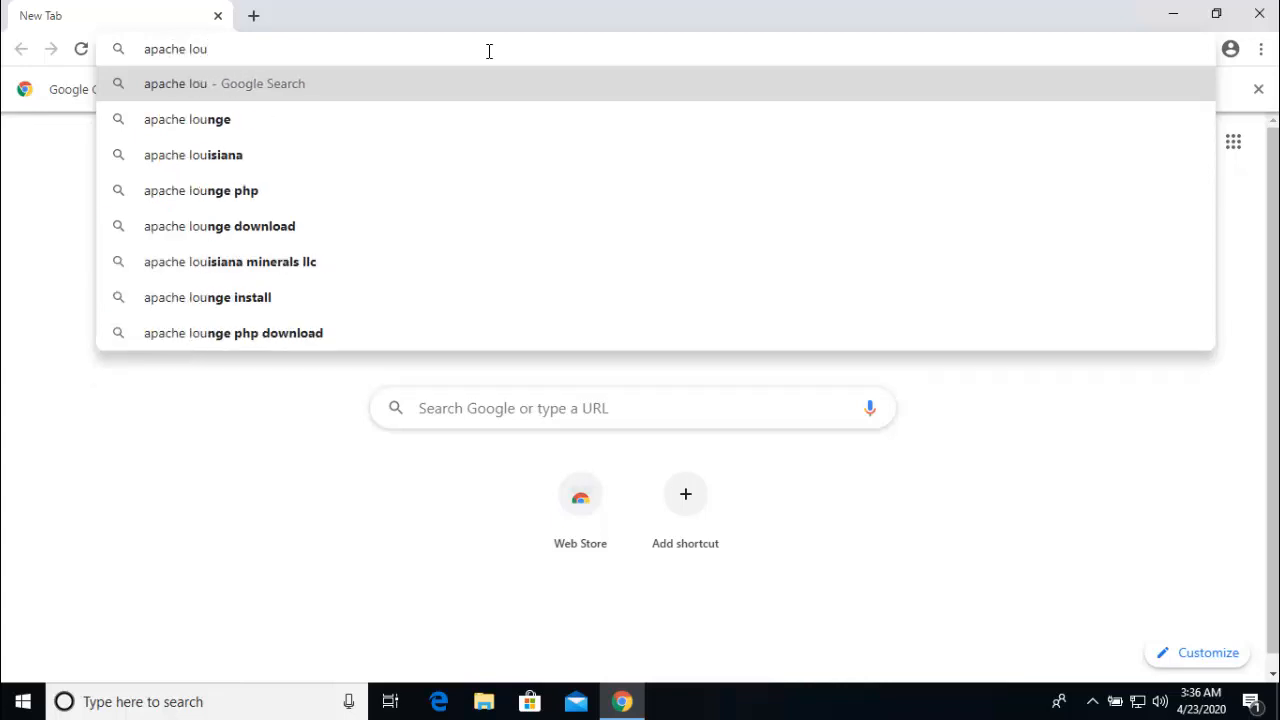
{"action": "key", "text": "Down"}
{"action": "key", "text": "Return"}
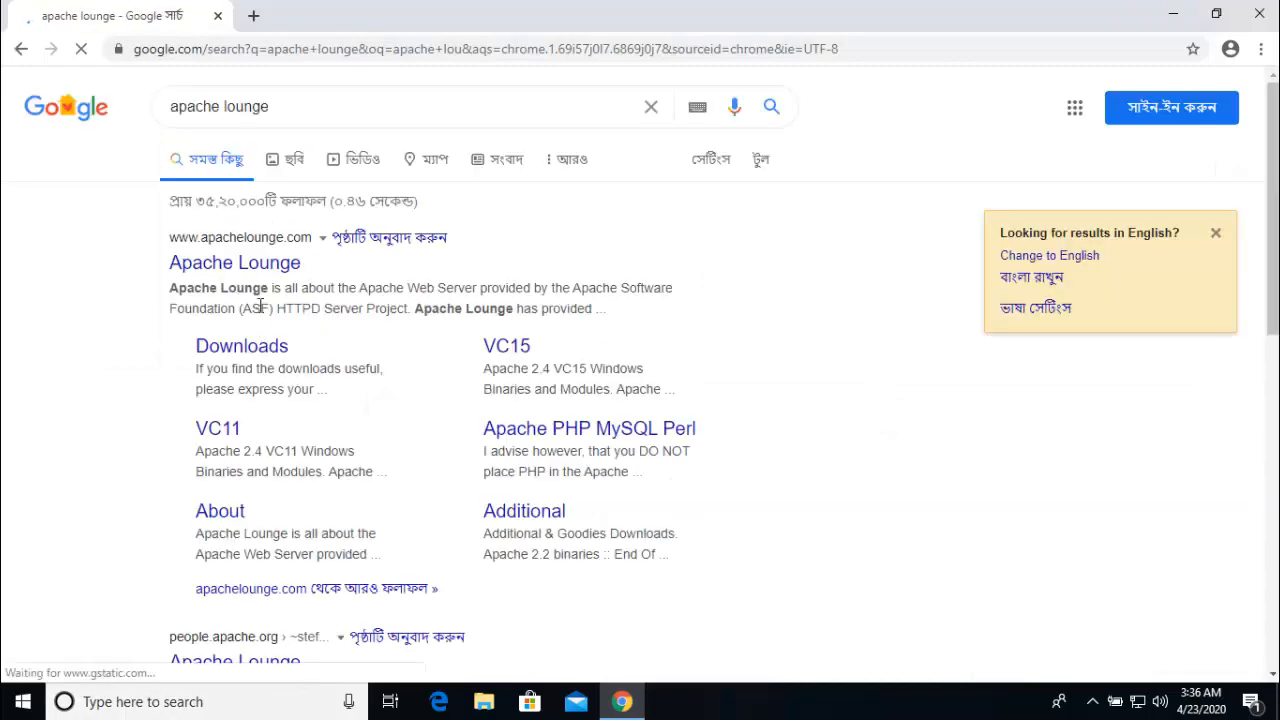
Open the Apache Lounge site's downloads page and download the 64-bit archive httpd-2.4.43-win64-VS16.zip
{"action": "left_click", "coordinate": [252, 270]}
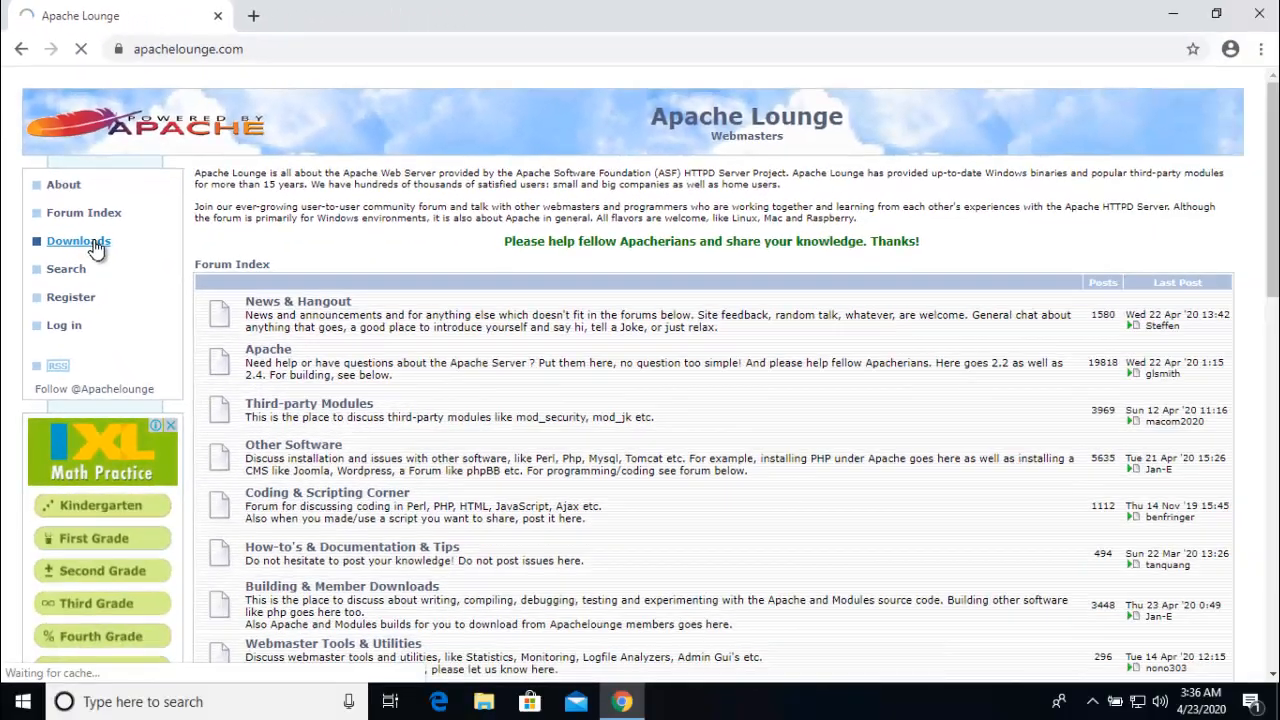
{"action": "left_click", "coordinate": [94, 244]}
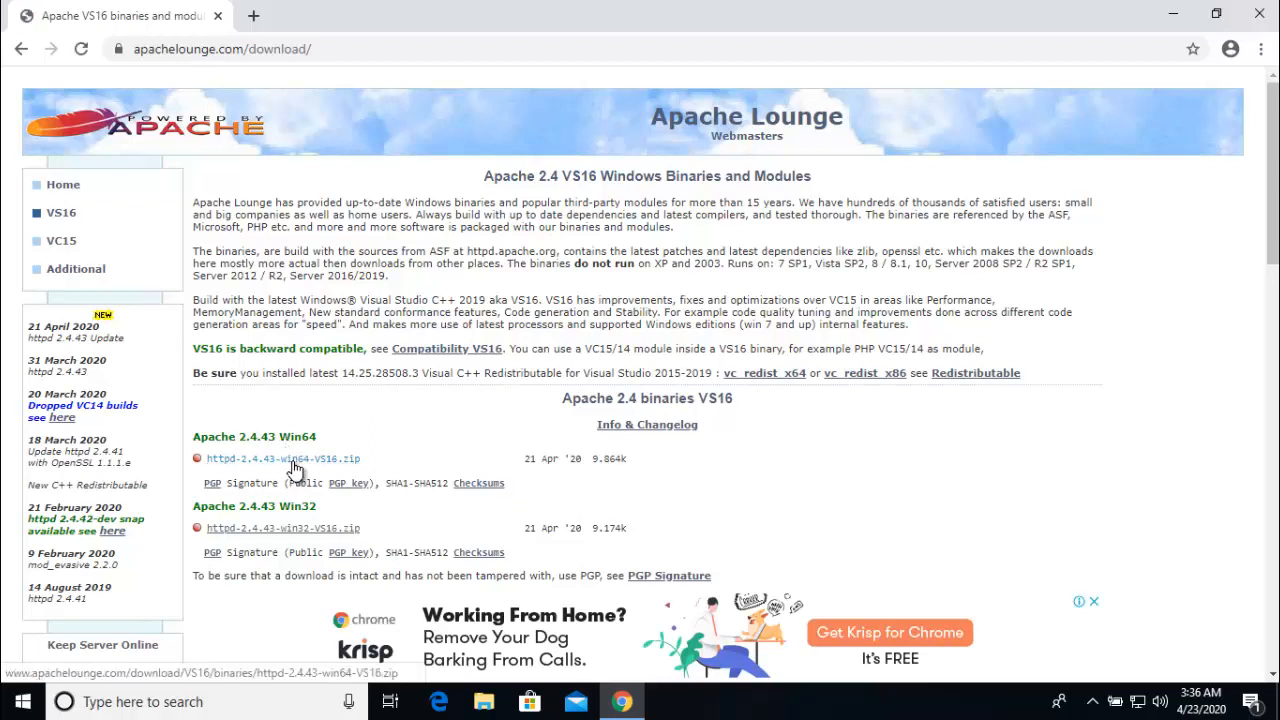
{"action": "left_click", "coordinate": [294, 468]}
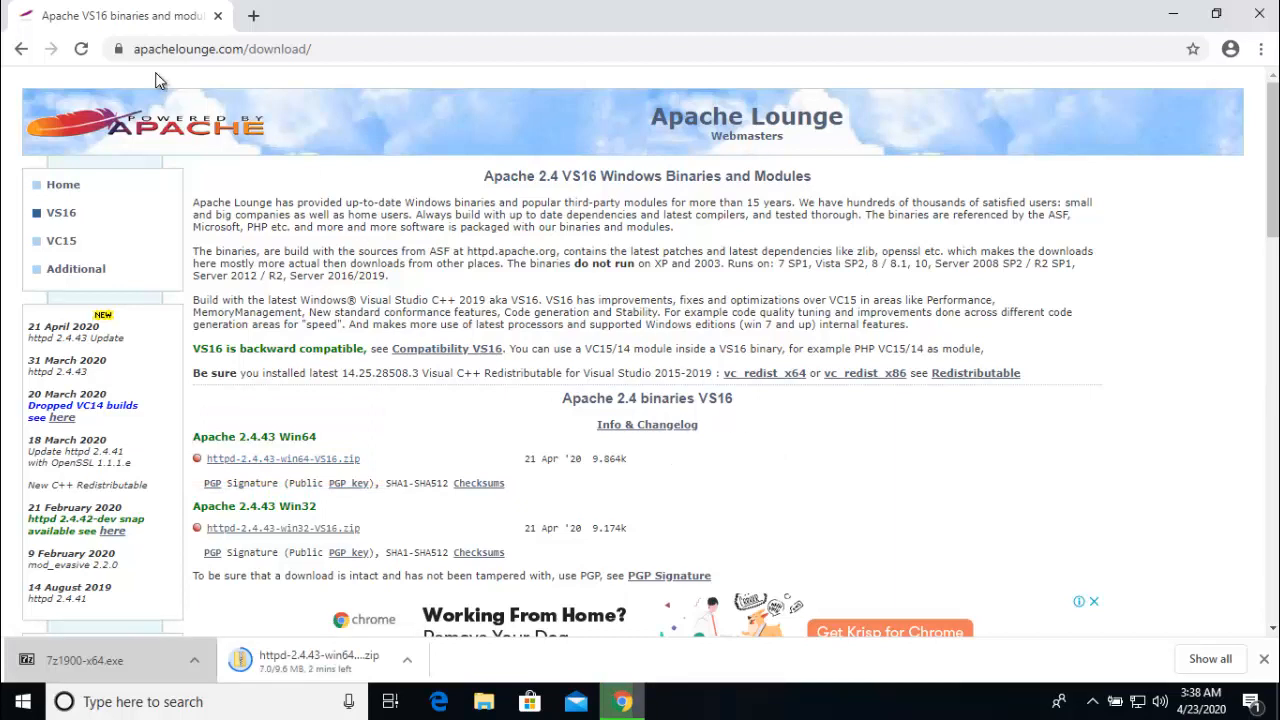
In a new tab, search for the Microsoft Visual C++ redistributable and download vc_redist.x64.exe from Microsoft's support page
{"action": "left_click", "coordinate": [254, 16]}
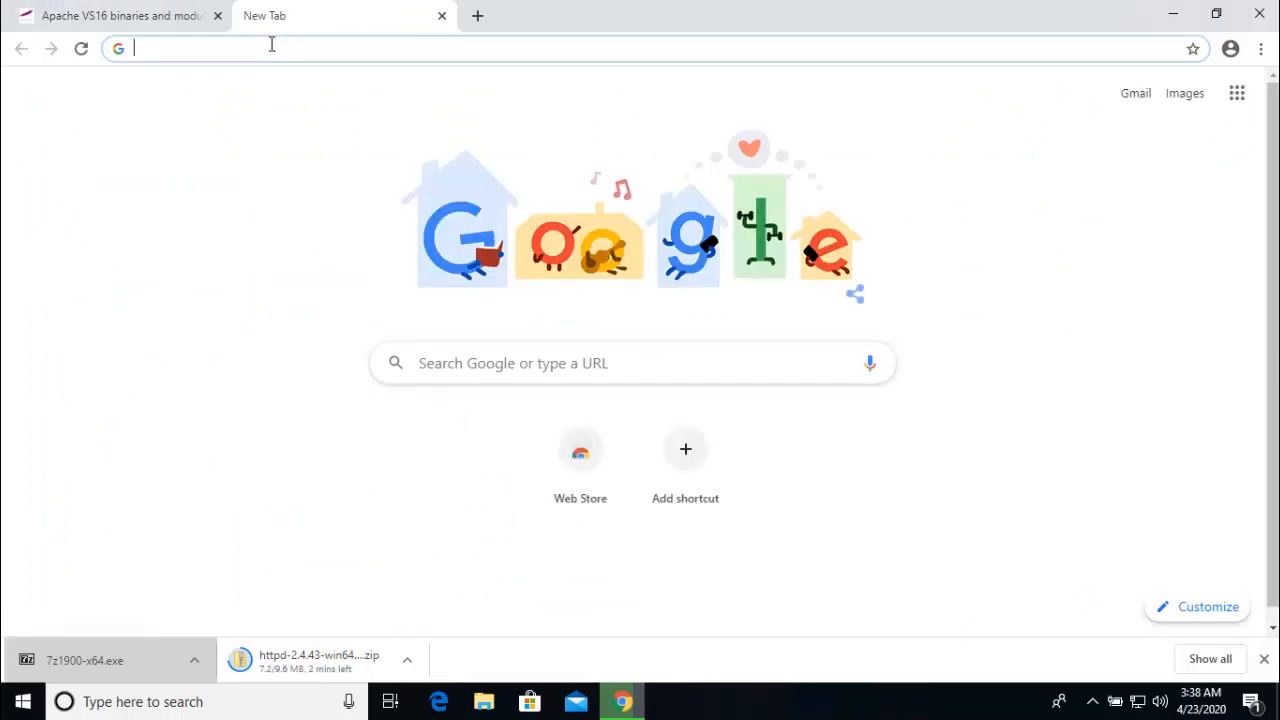
{"action": "type", "text": "m"}
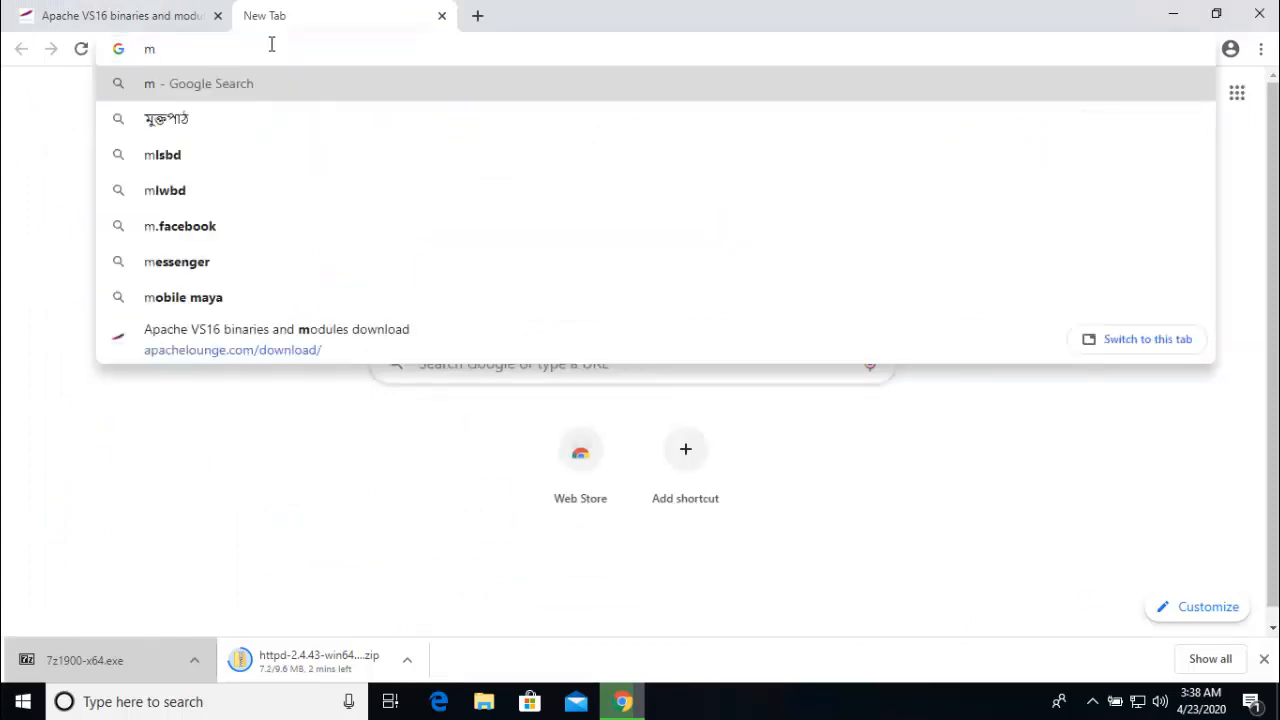
{"action": "type", "text": "icrosoft"}
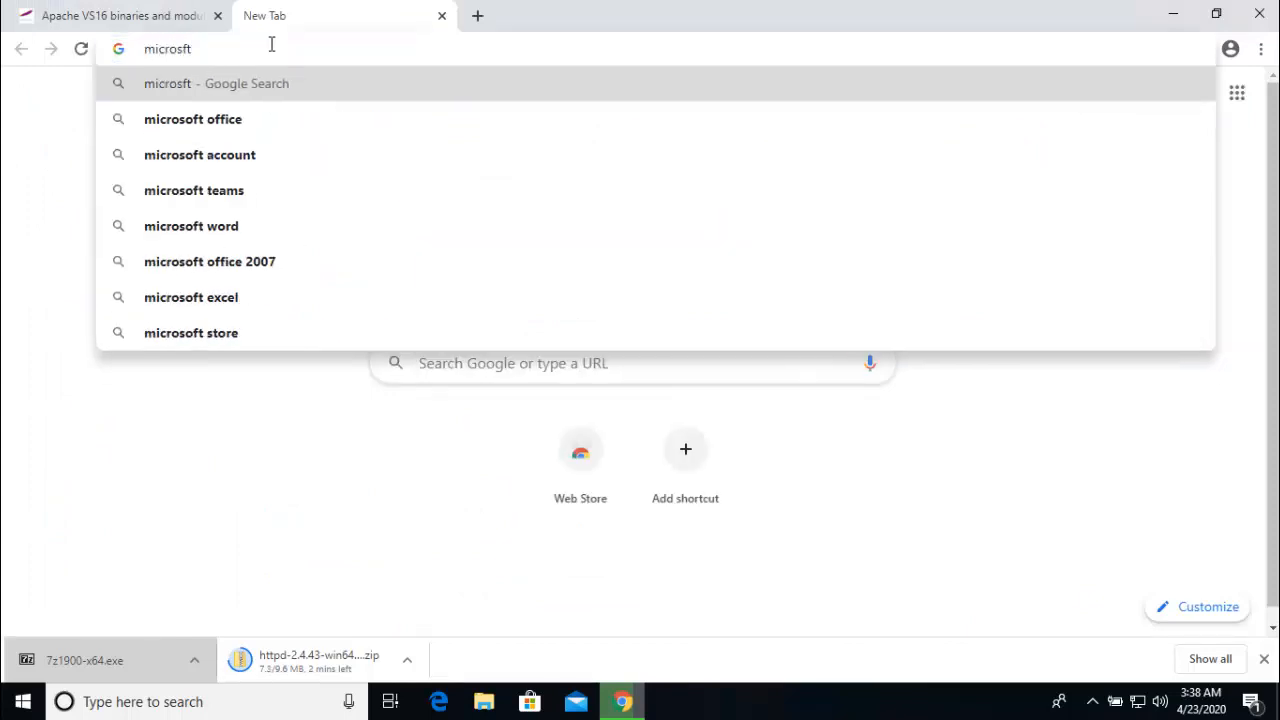
{"action": "key", "text": "Down"}
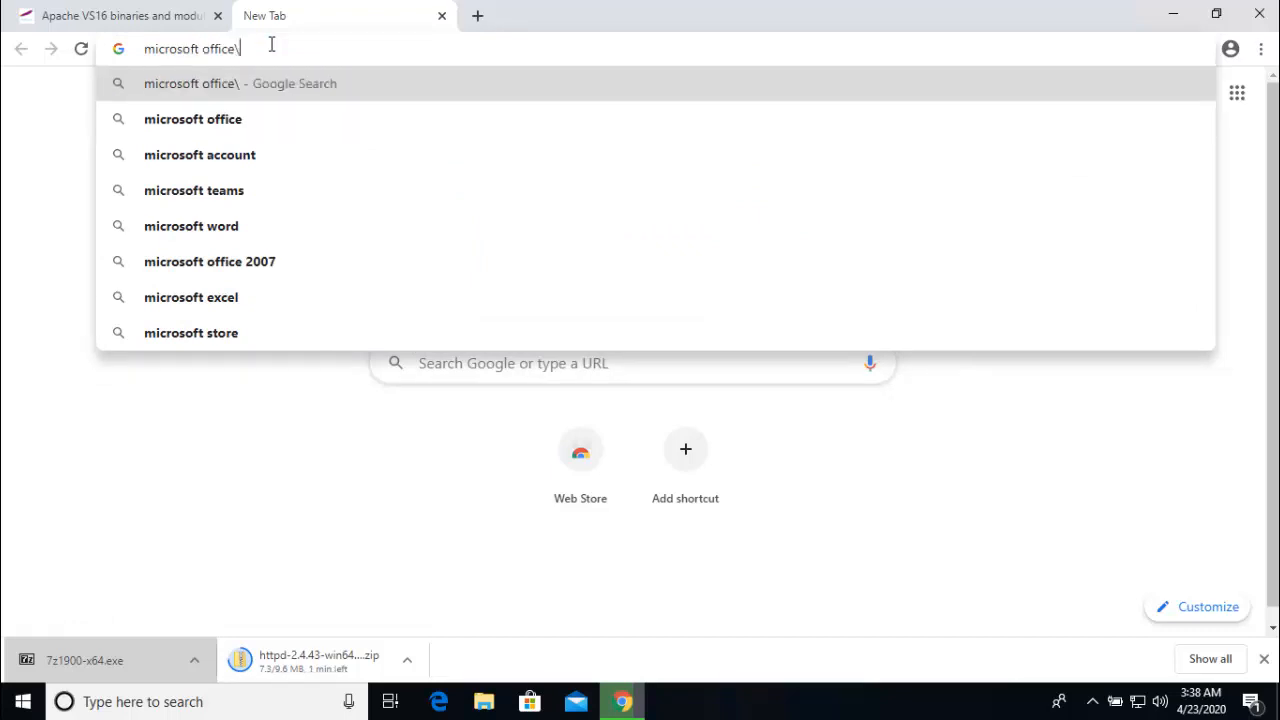
{"action": "key", "text": "BackSpace"}
{"action": "key", "text": "BackSpace"}
{"action": "key", "text": "BackSpace"}
{"action": "key", "text": "BackSpace"}
{"action": "key", "text": "BackSpace"}
{"action": "key", "text": "BackSpace"}
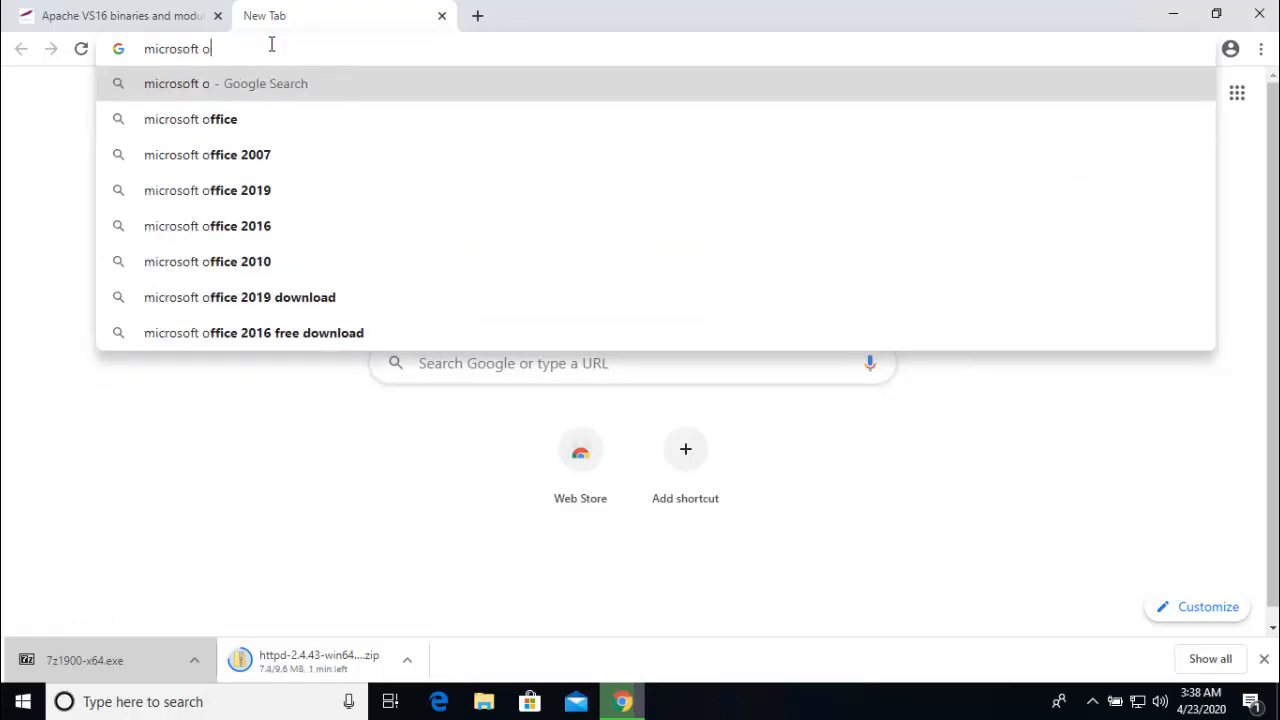
{"action": "type", "text": "visual"}
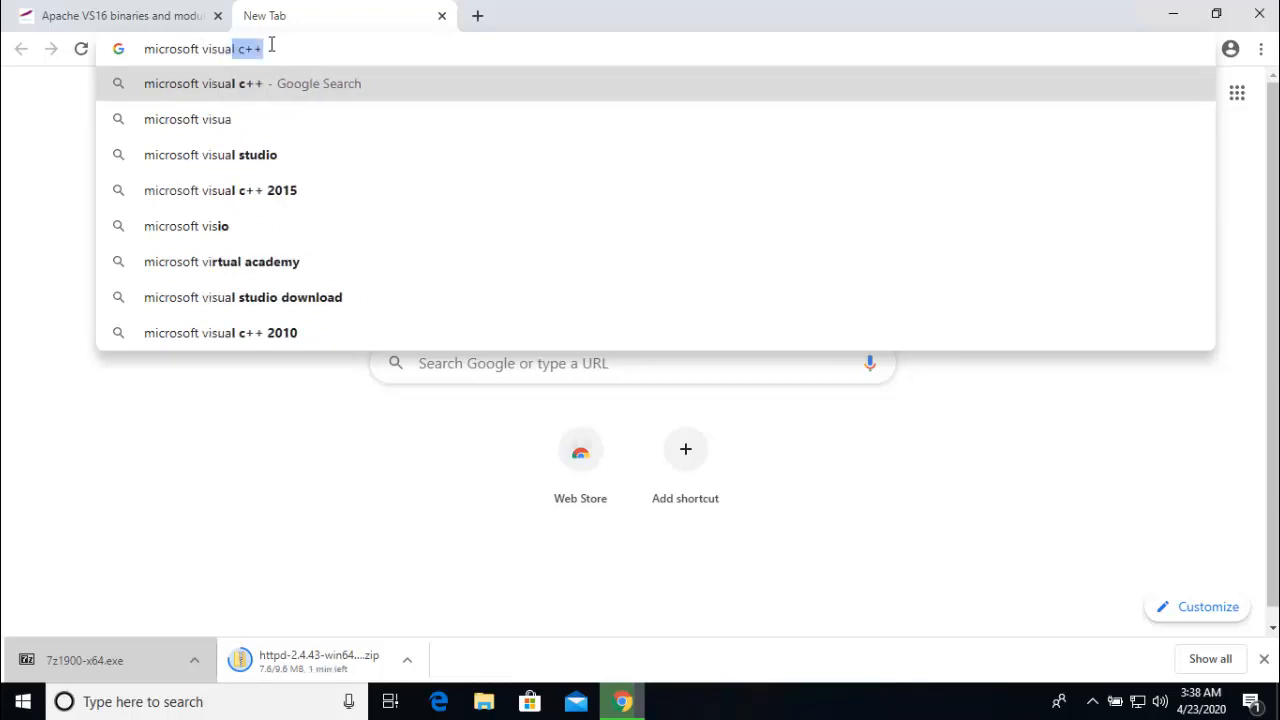
{"action": "key", "text": "BackSpace"}
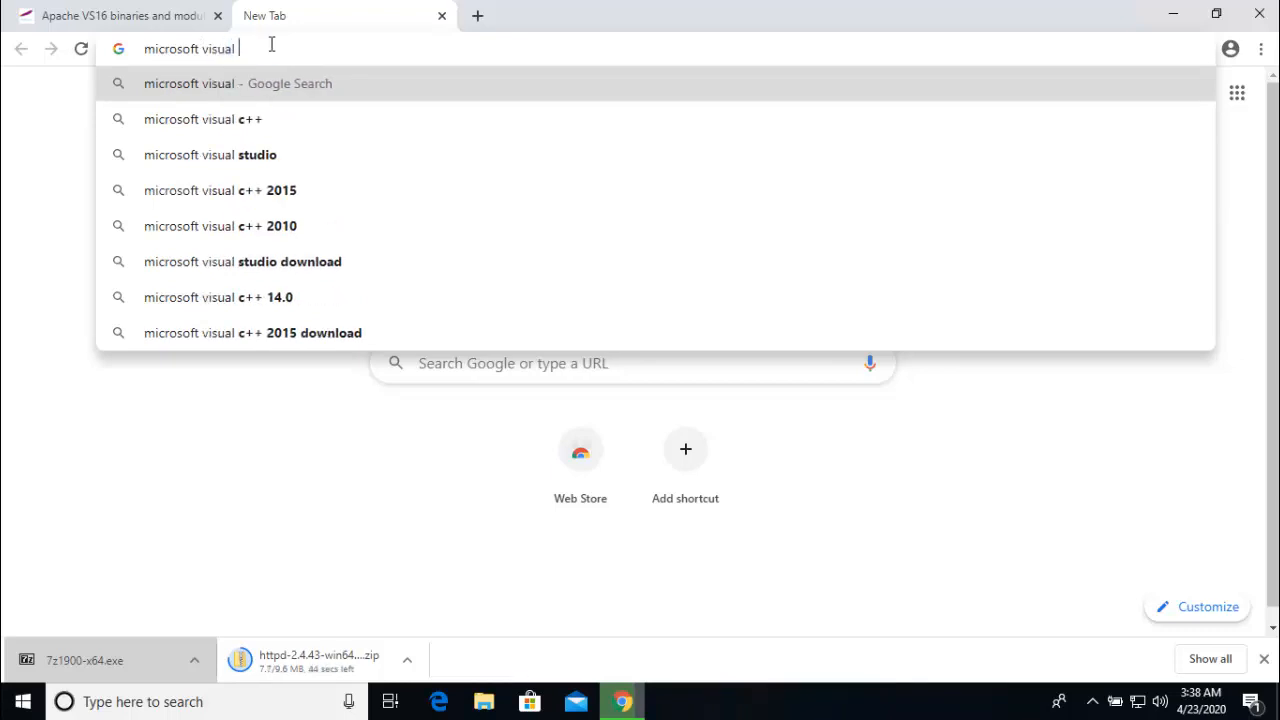
{"action": "key", "text": "Down"}
{"action": "type", "text": "redi"}
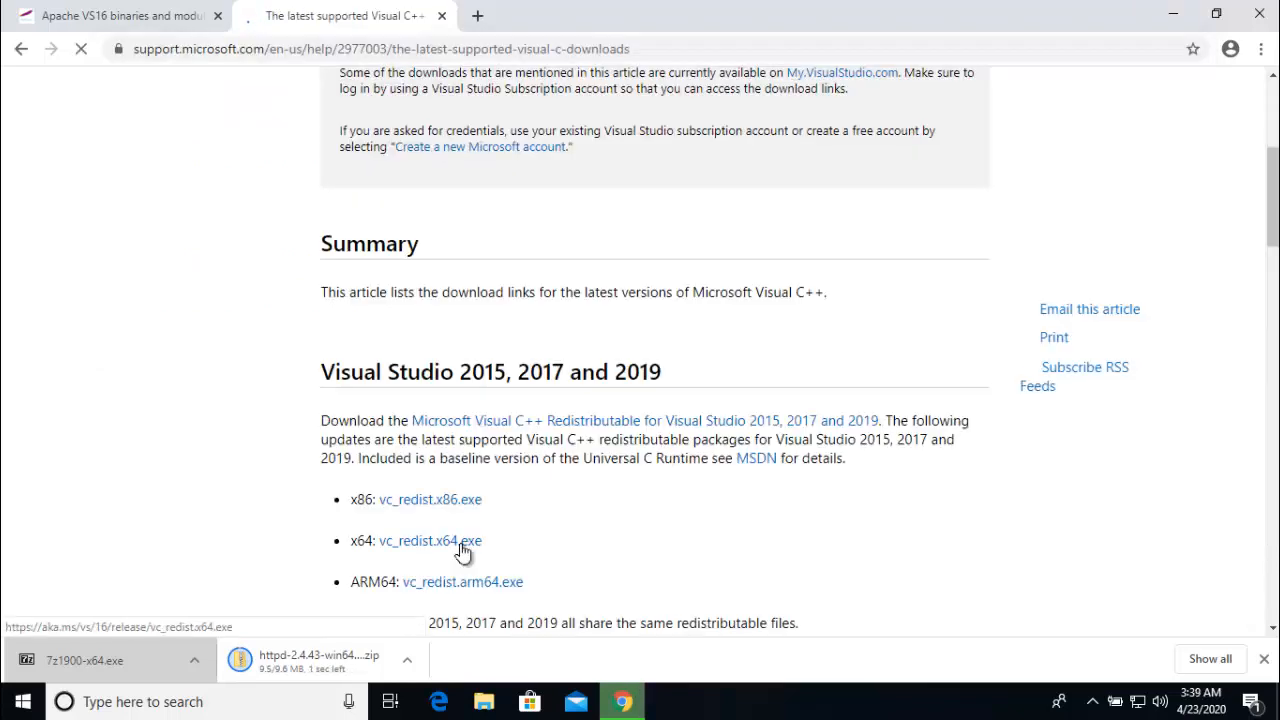
{"action": "left_click", "coordinate": [462, 543]}
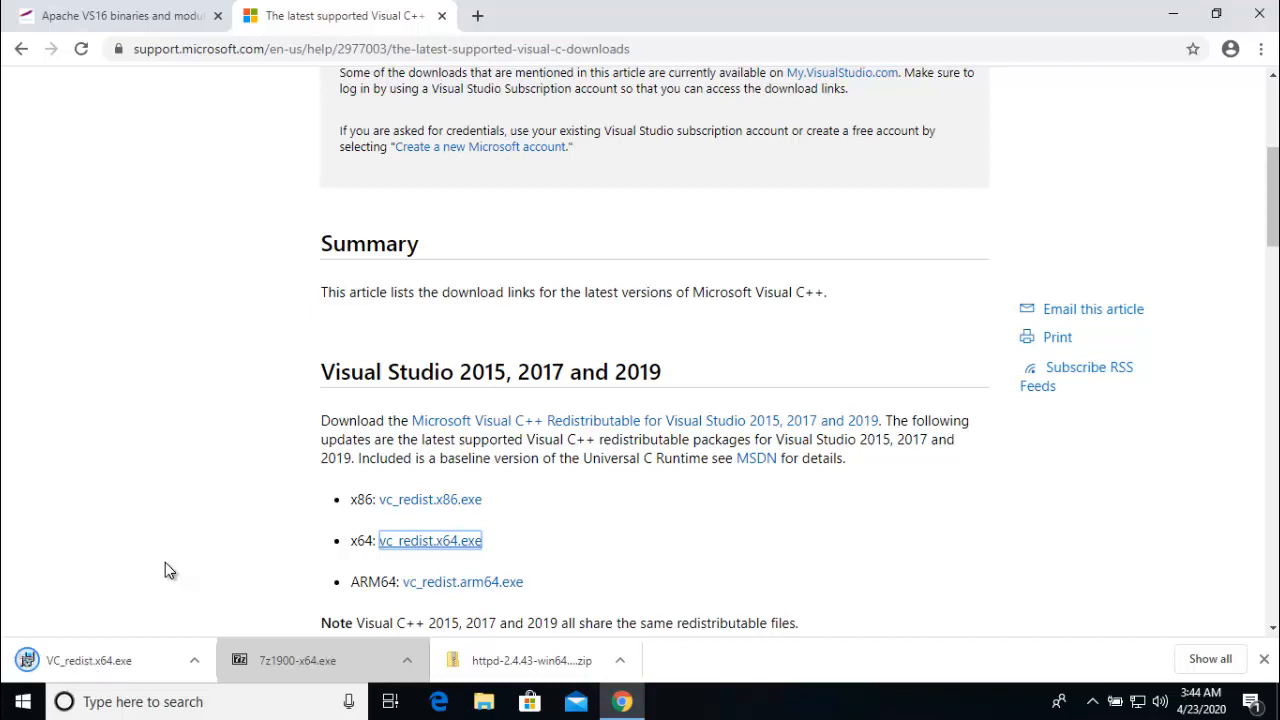
Run the downloaded VC_redist.x64.exe, accept the license terms, install the redistributable and close the installer
{"action": "left_click", "coordinate": [100, 661]}
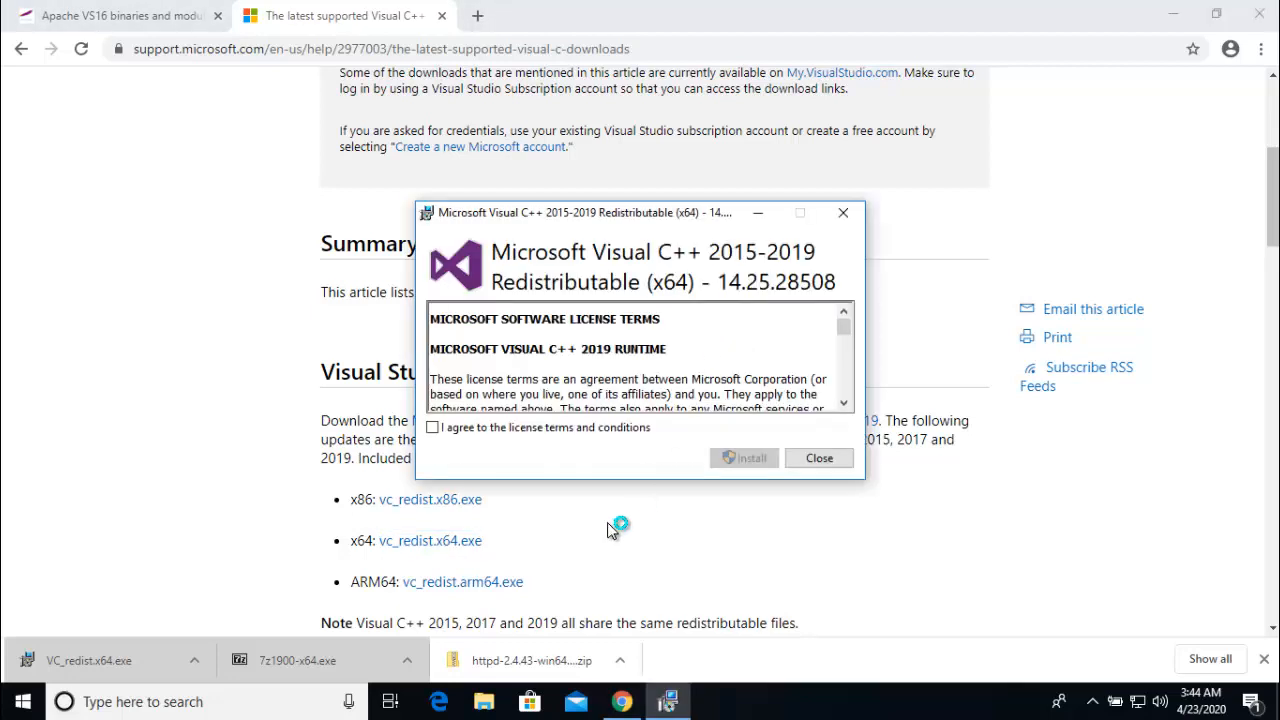
{"action": "left_click", "coordinate": [457, 426]}
{"action": "left_click", "coordinate": [730, 458]}
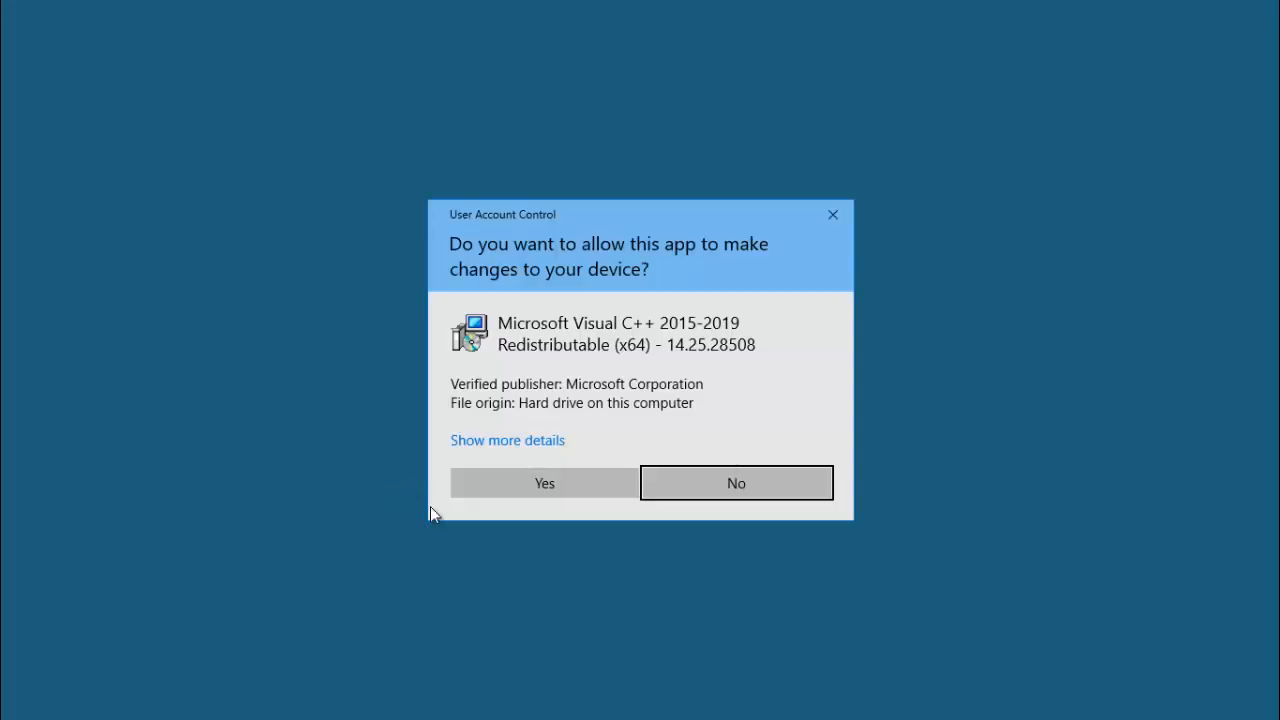
{"action": "left_click", "coordinate": [480, 474]}
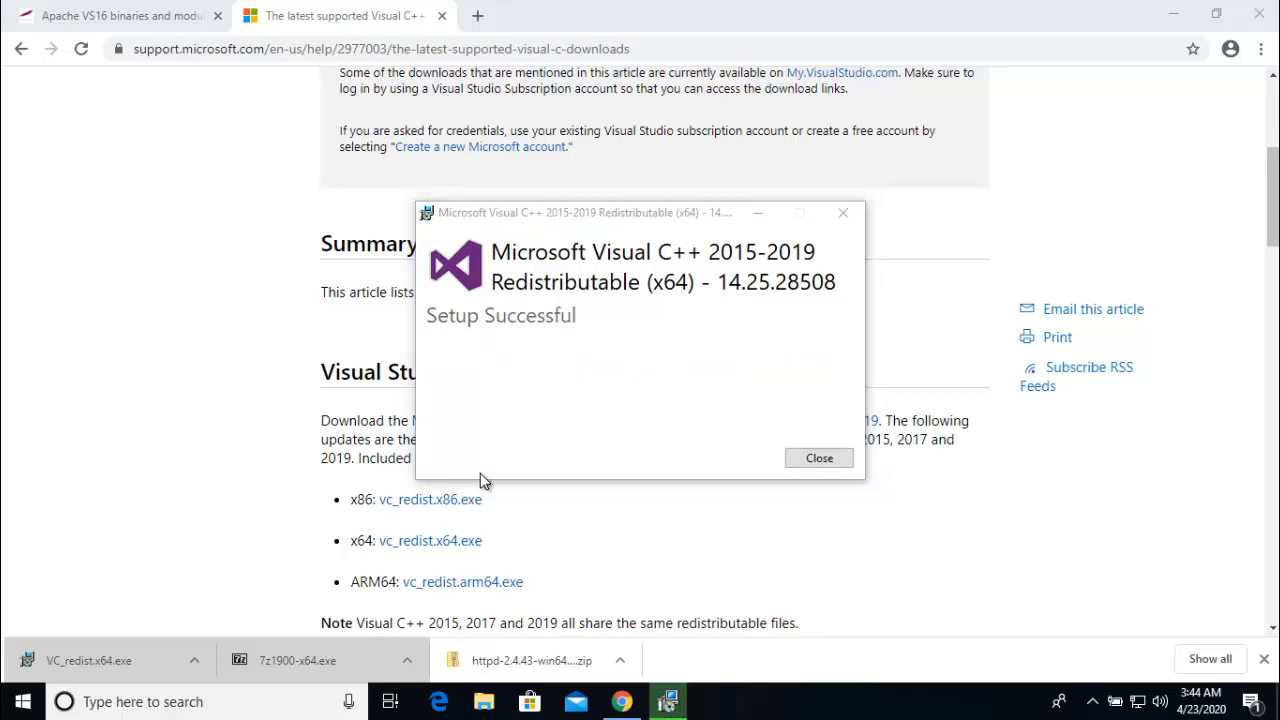
{"action": "left_click", "coordinate": [819, 459]}
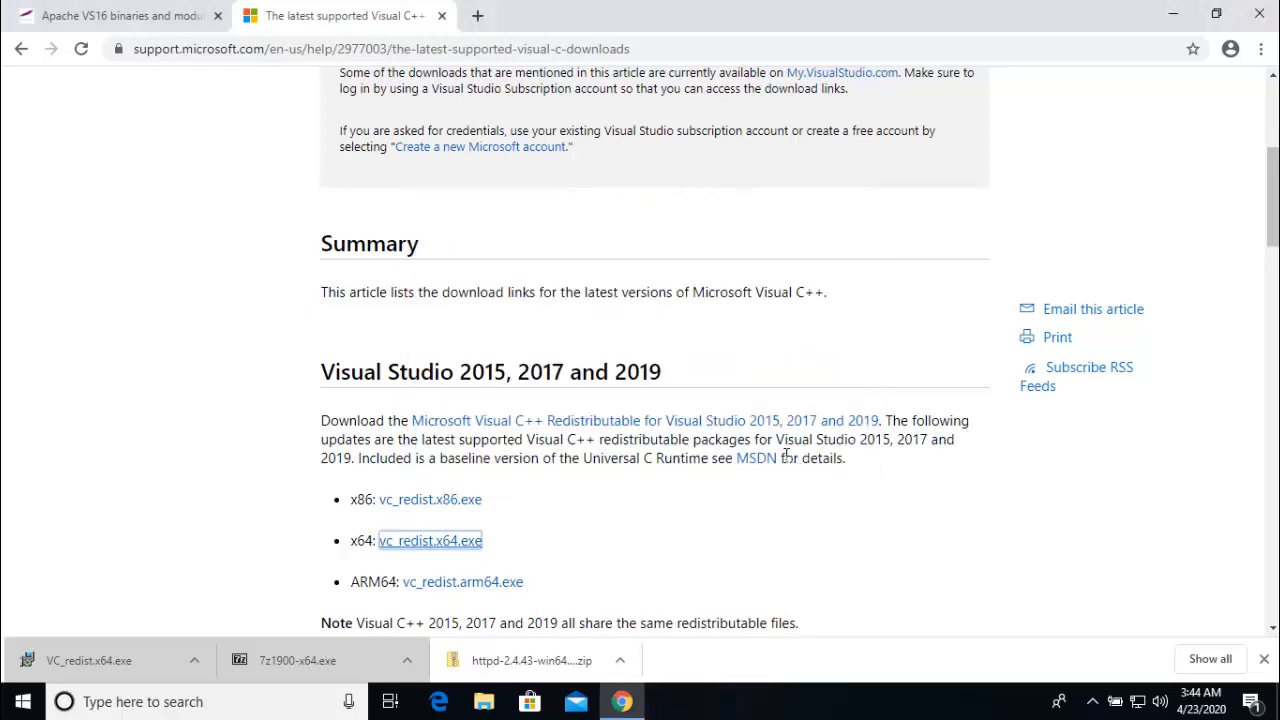
Show the downloaded httpd-2.4.43-win64-VS16 archive in its folder and extract it there with 7-Zip
{"action": "left_click", "coordinate": [624, 662]}
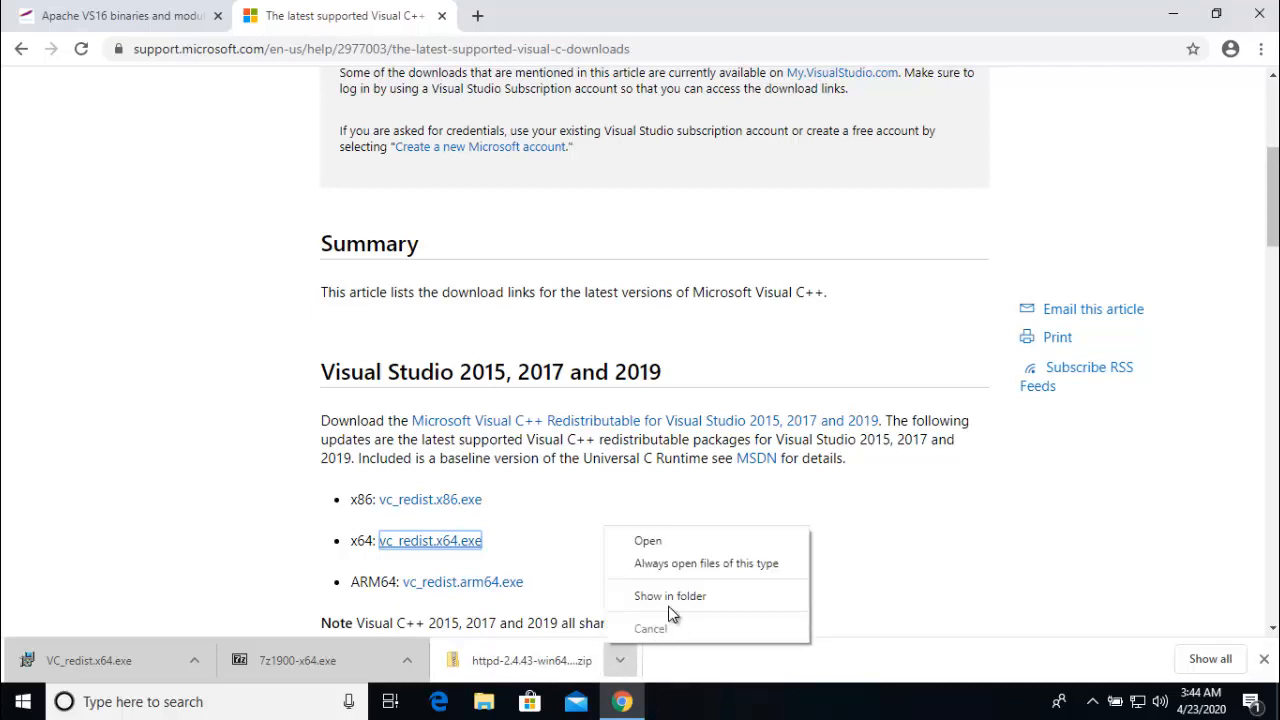
{"action": "left_click", "coordinate": [670, 613]}
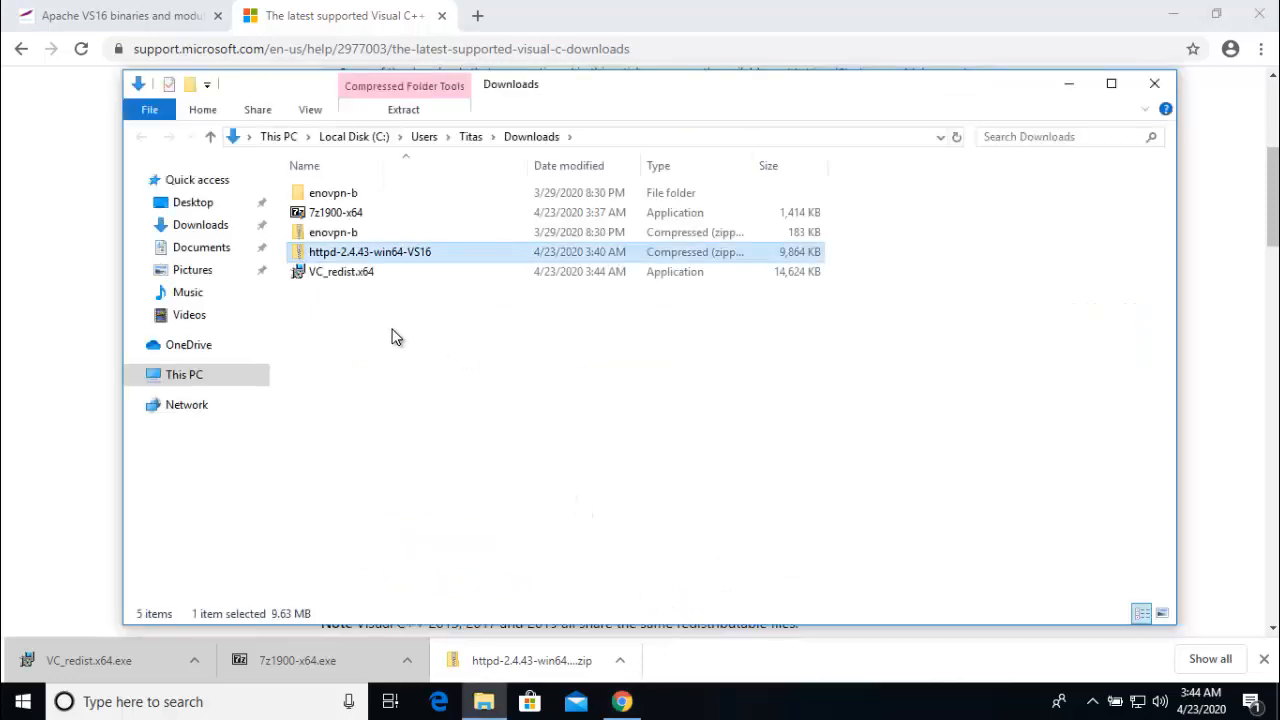
{"action": "right_click", "coordinate": [367, 259]}
{"action": "mouse_move", "coordinate": [395, 332]}
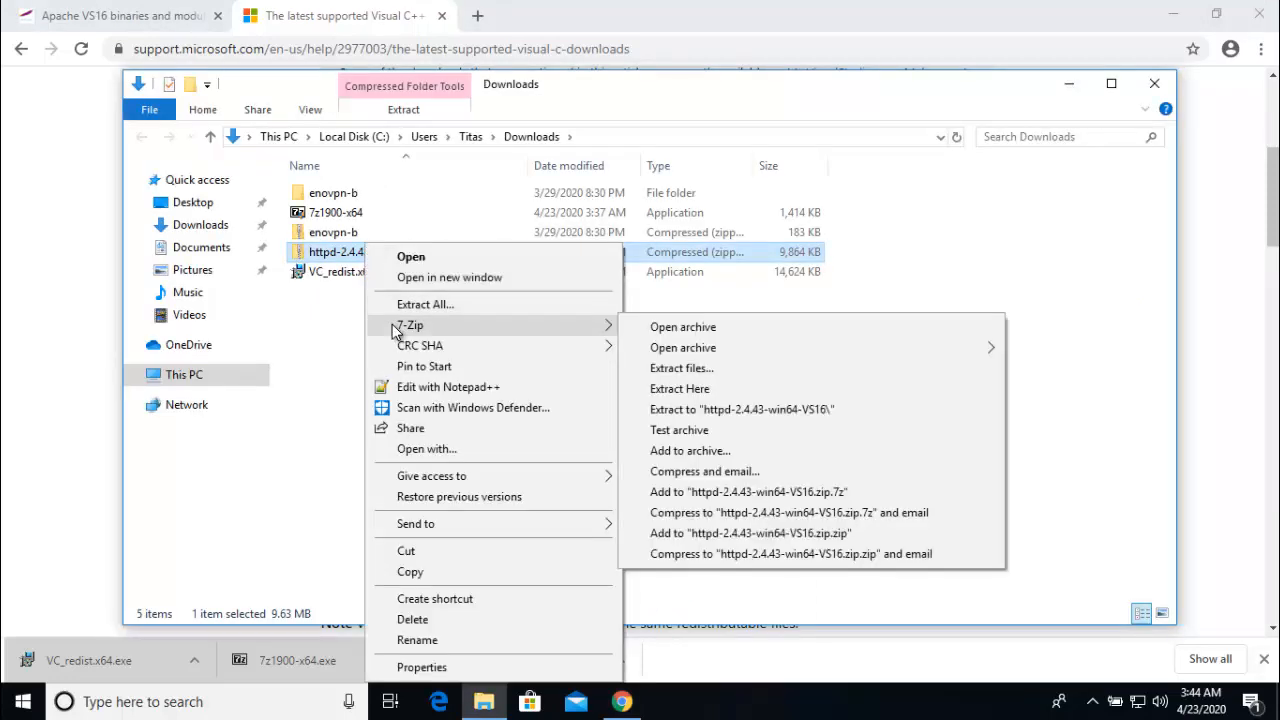
{"action": "left_click", "coordinate": [683, 392]}
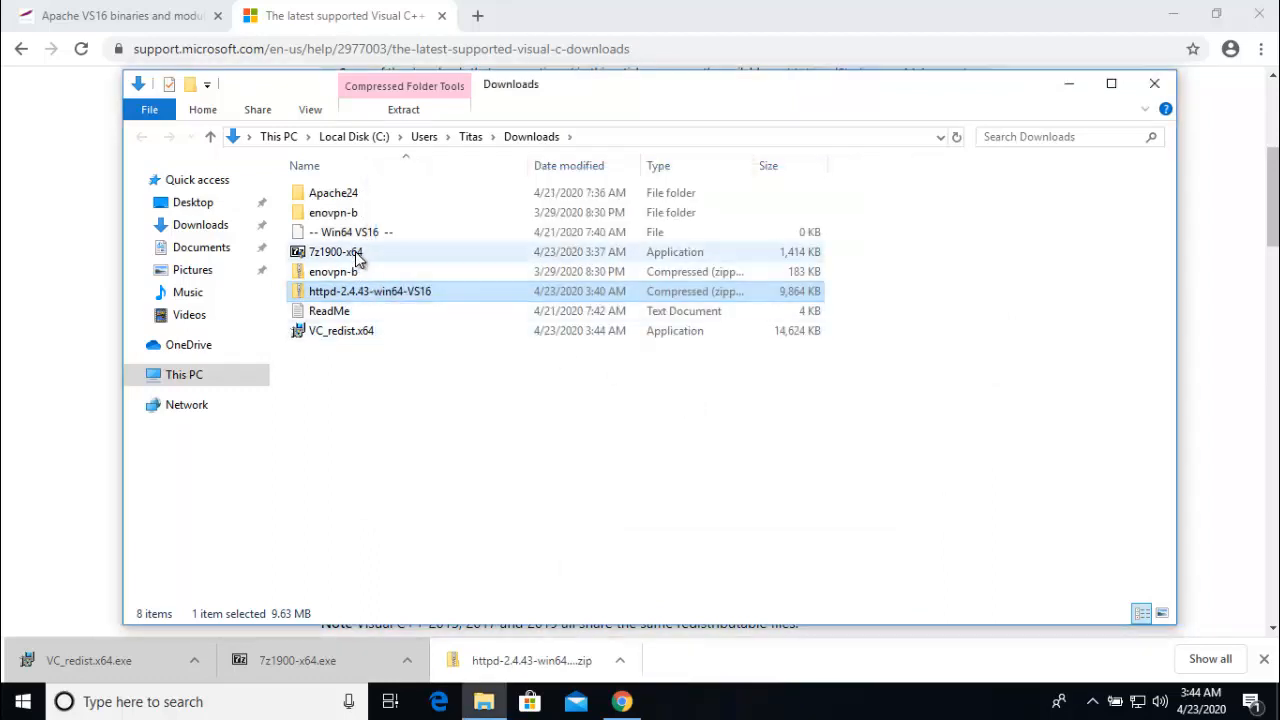
Copy the extracted Apache24 folder from Downloads to the root of Local Disk (C:)
{"action": "left_click", "coordinate": [347, 196]}
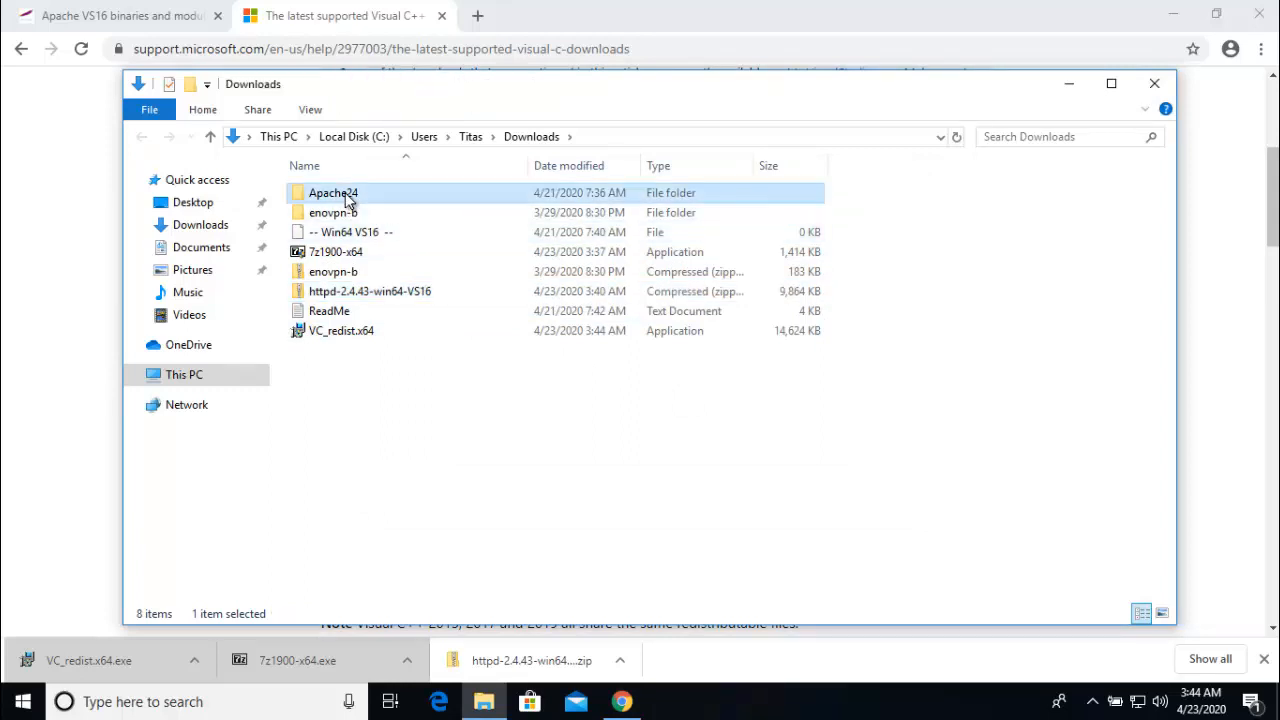
{"action": "left_click", "coordinate": [186, 377]}
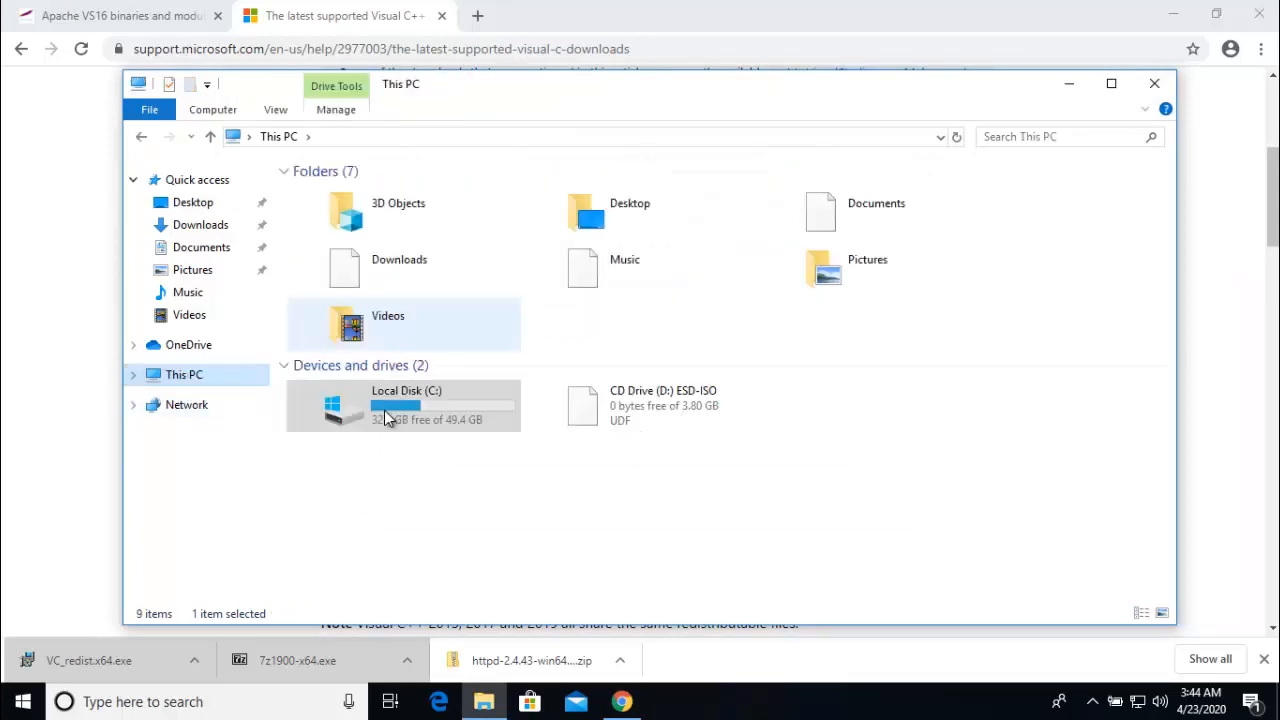
{"action": "left_click", "coordinate": [386, 416]}
{"action": "double_click", "coordinate": [386, 416]}
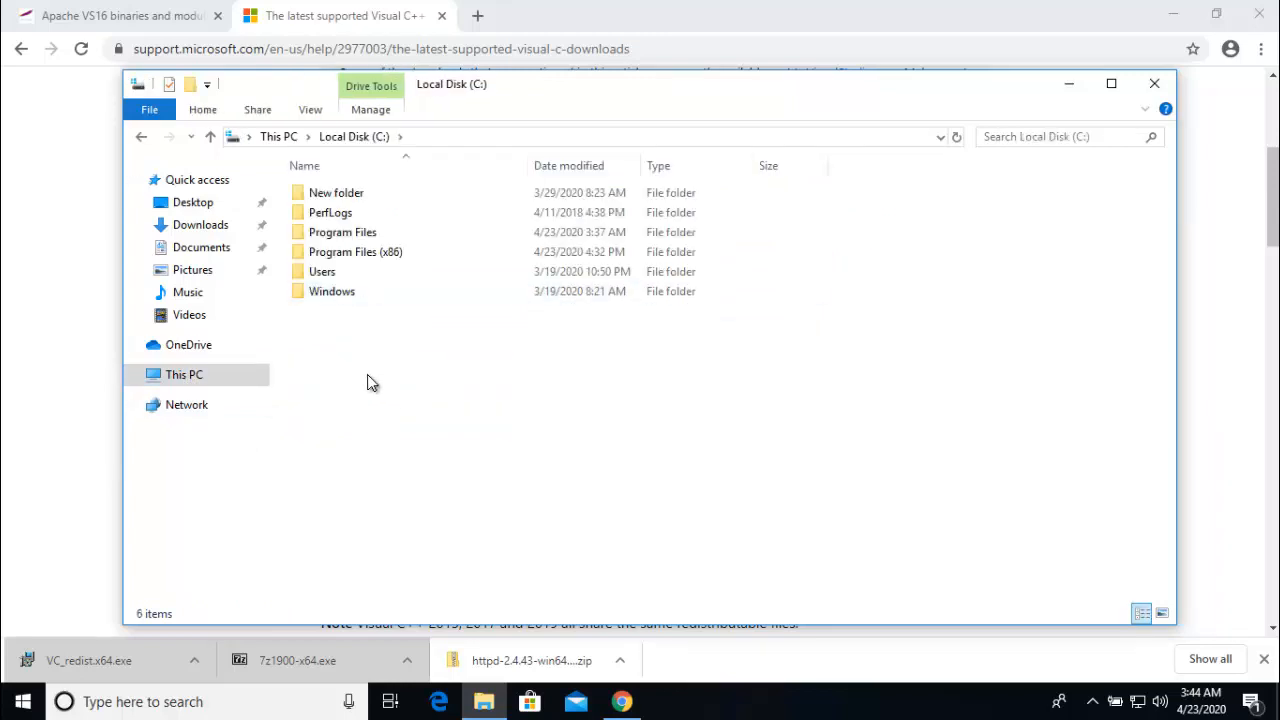
{"action": "right_click", "coordinate": [368, 377]}
{"action": "left_click", "coordinate": [396, 478]}
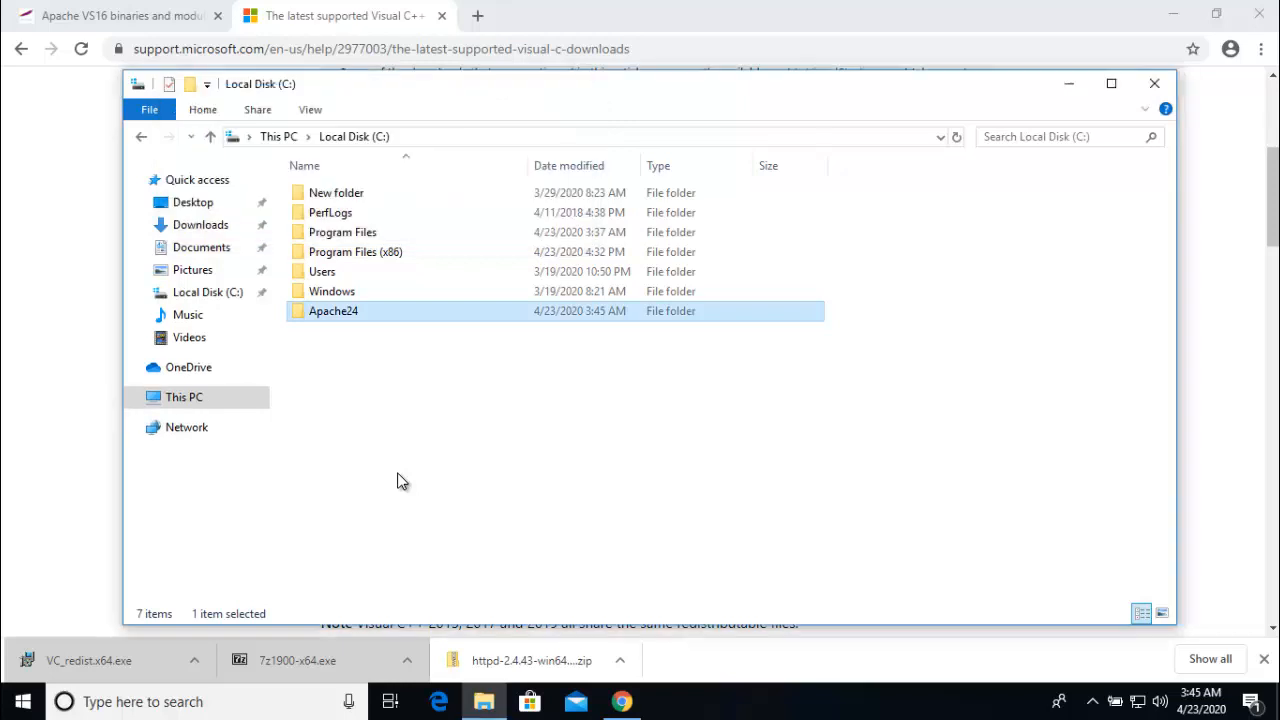
Open httpd.conf from the conf folder of C:\Apache24 in Notepad++
{"action": "double_click", "coordinate": [346, 314]}
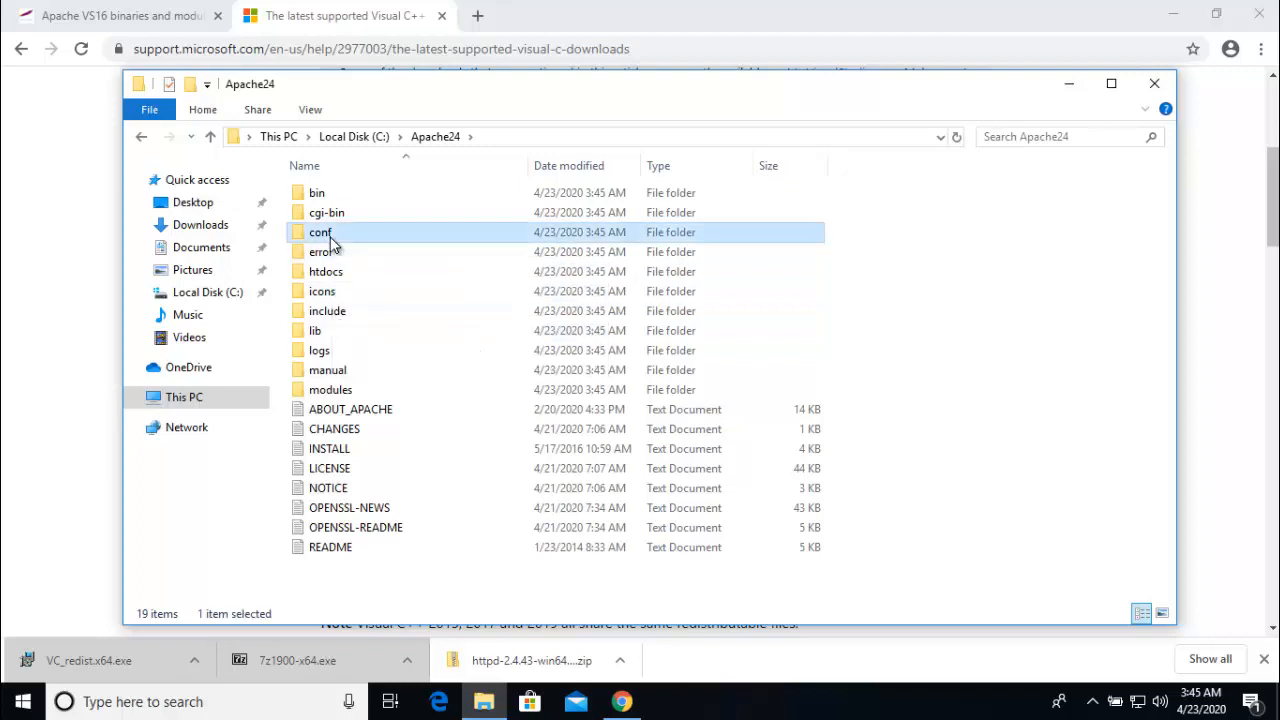
{"action": "double_click", "coordinate": [330, 236]}
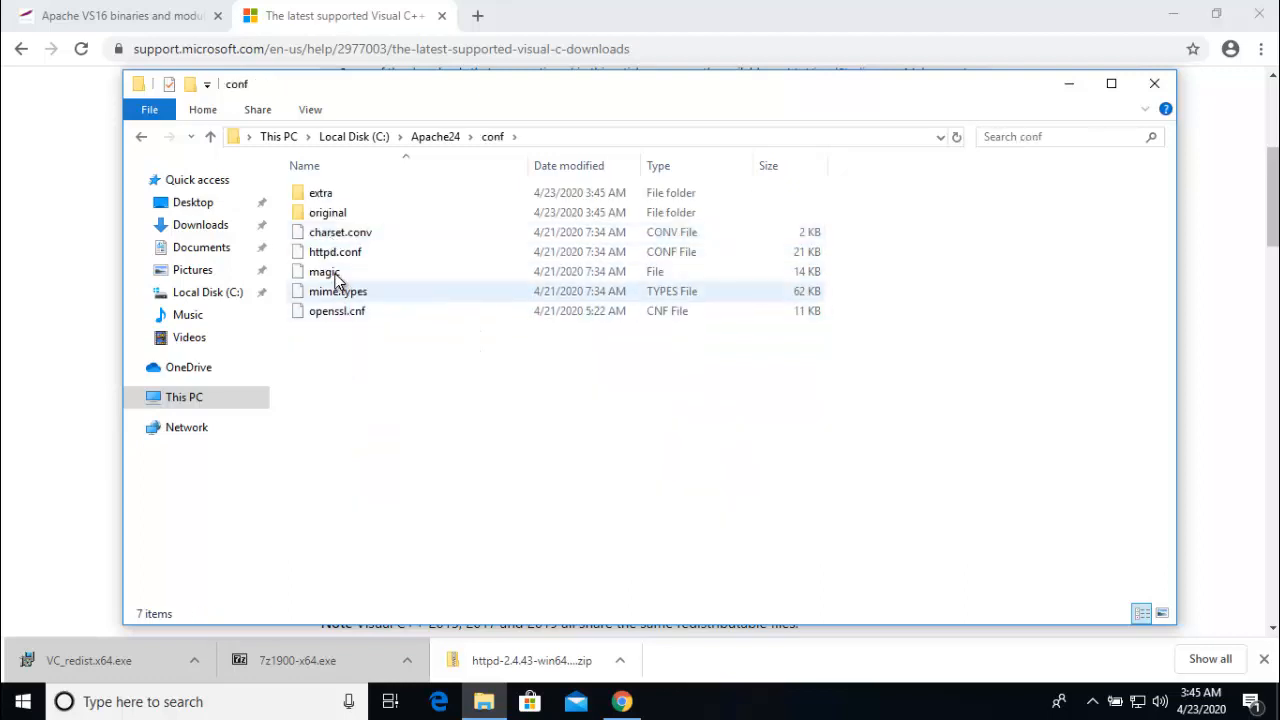
{"action": "left_click", "coordinate": [335, 258]}
{"action": "right_click", "coordinate": [335, 260]}
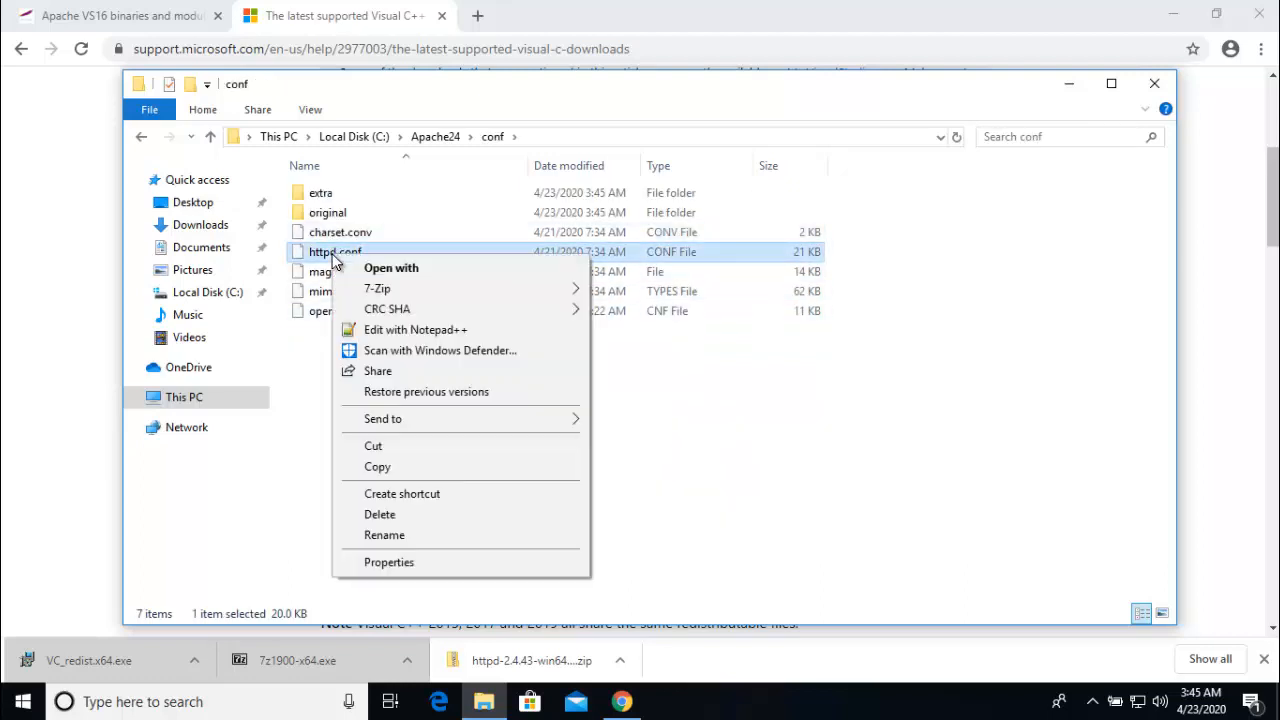
{"action": "left_click", "coordinate": [381, 334]}
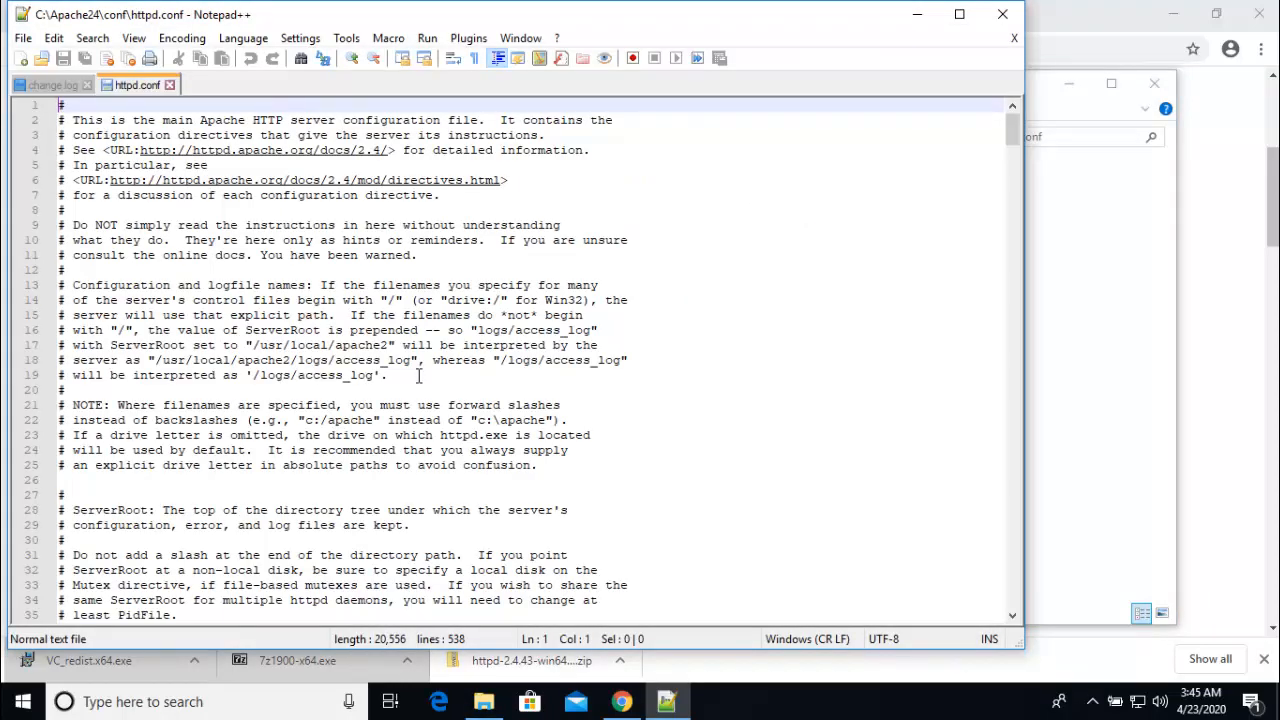
Find the ServerName directive in httpd.conf and uncomment its line
{"action": "key", "text": "ctrl+f"}
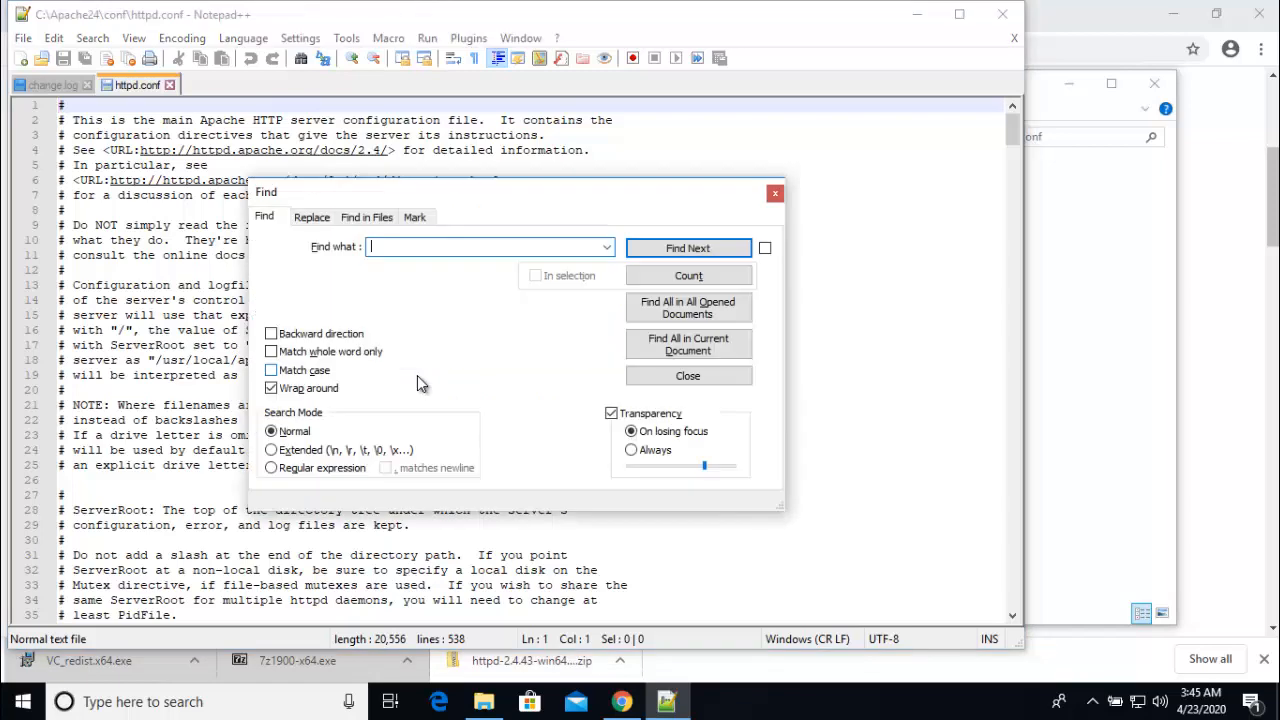
{"action": "type", "text": "ServerName"}
{"action": "key", "text": "Return"}
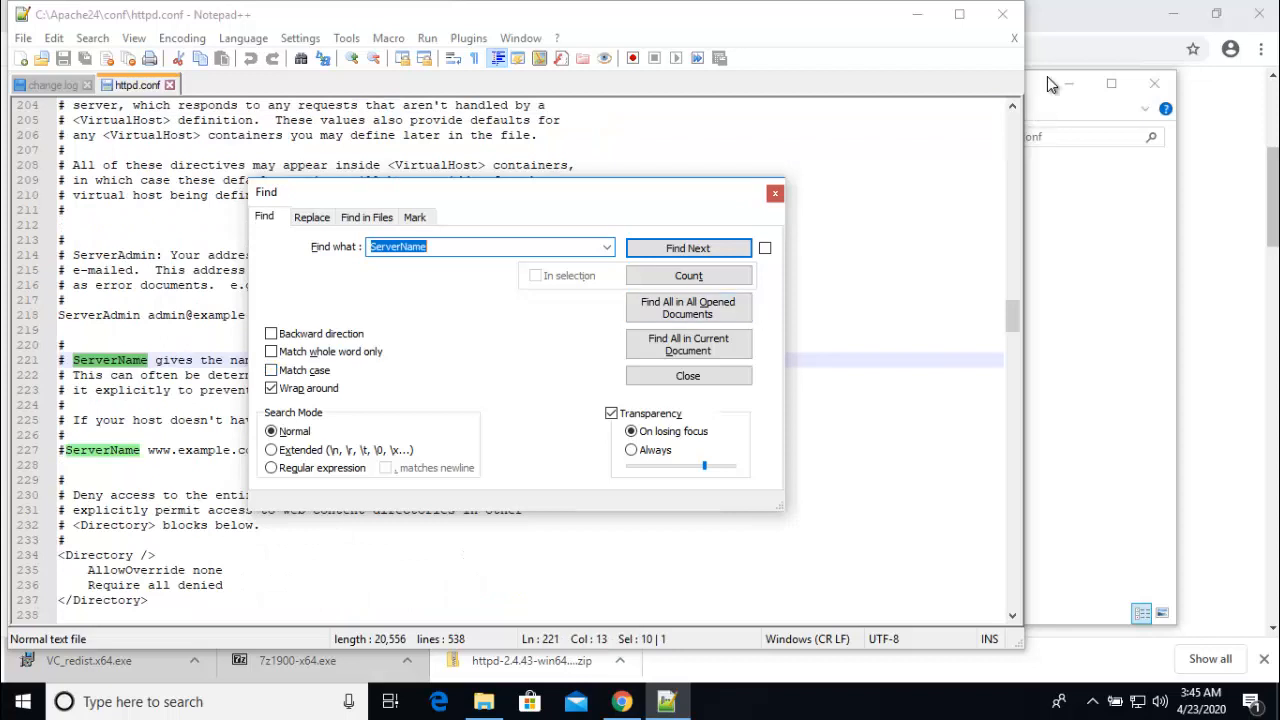
{"action": "left_click", "coordinate": [775, 193]}
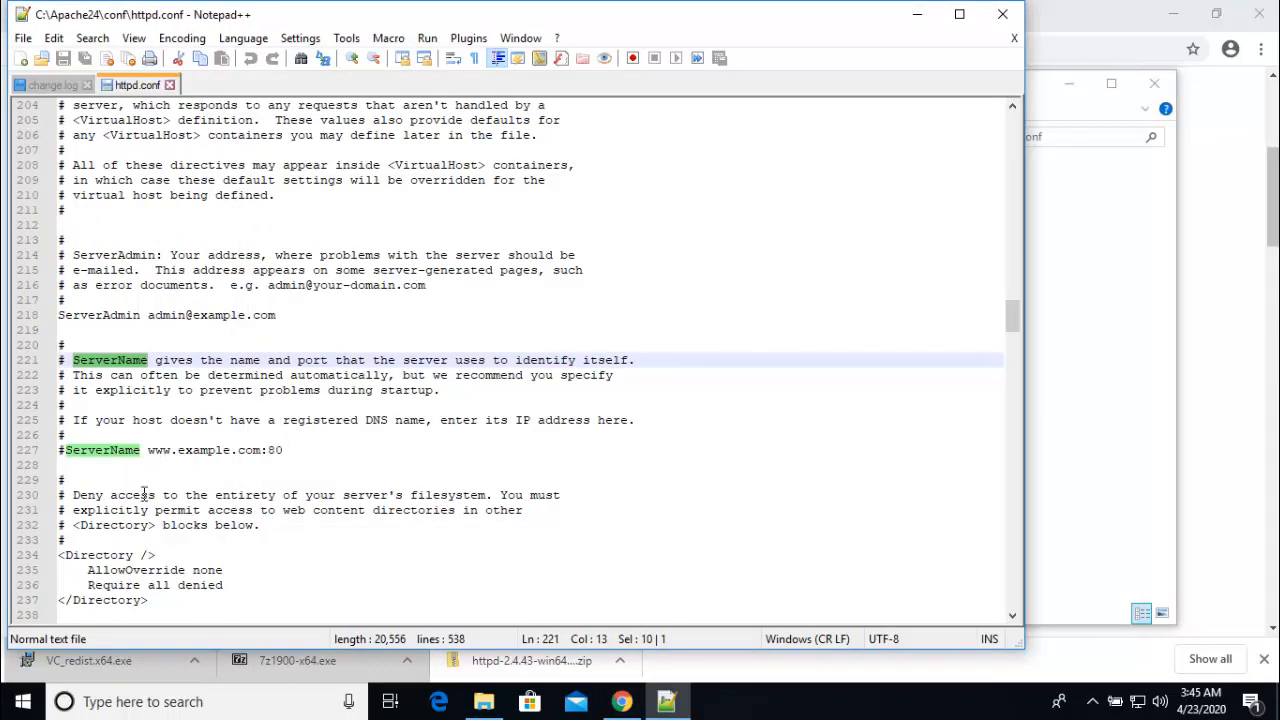
{"action": "left_click", "coordinate": [64, 452]}
{"action": "key", "text": "BackSpace"}
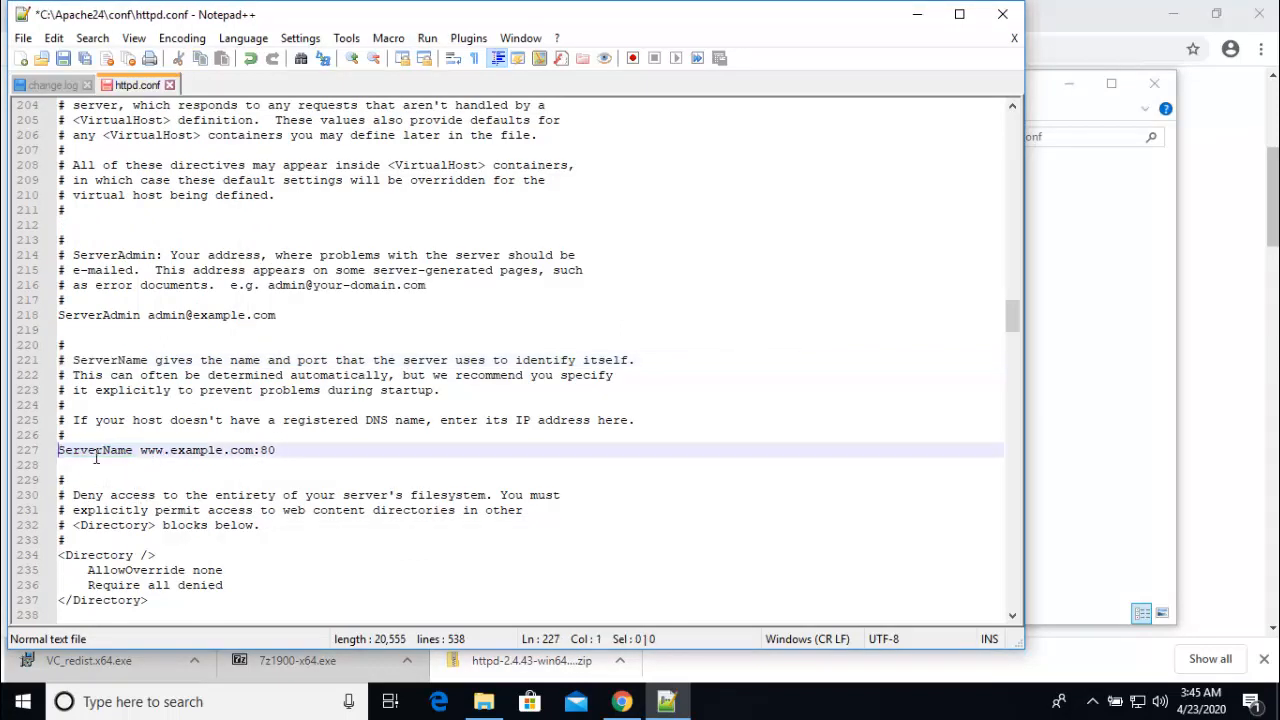
{"action": "left_click_drag", "start_coordinate": [281, 449], "coordinate": [145, 456]}
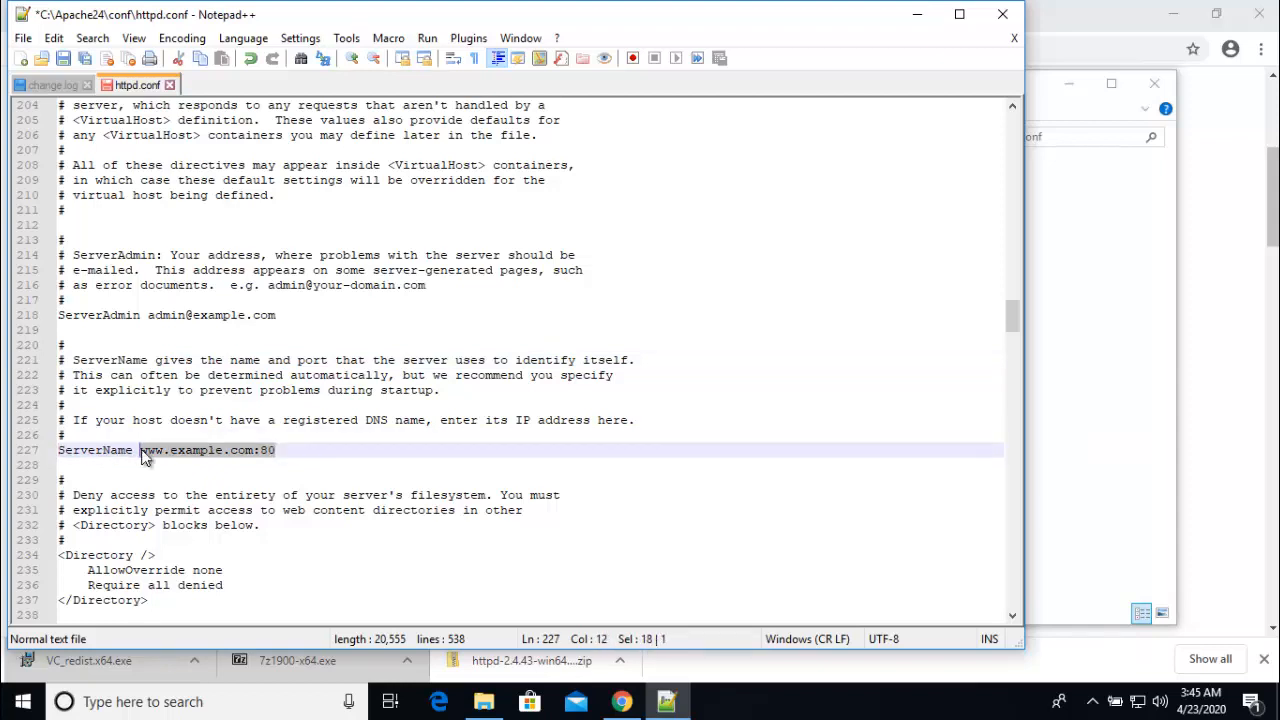
{"action": "type", "text": "local"}
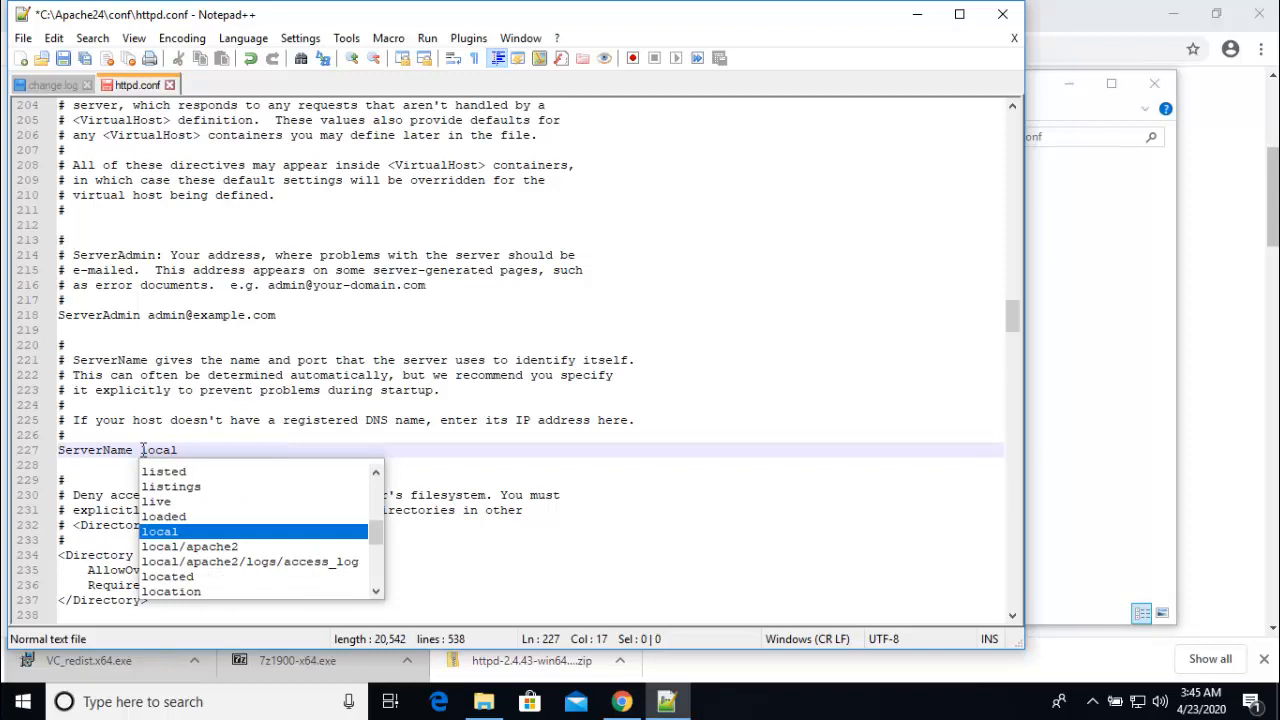
{"action": "type", "text": "host"}
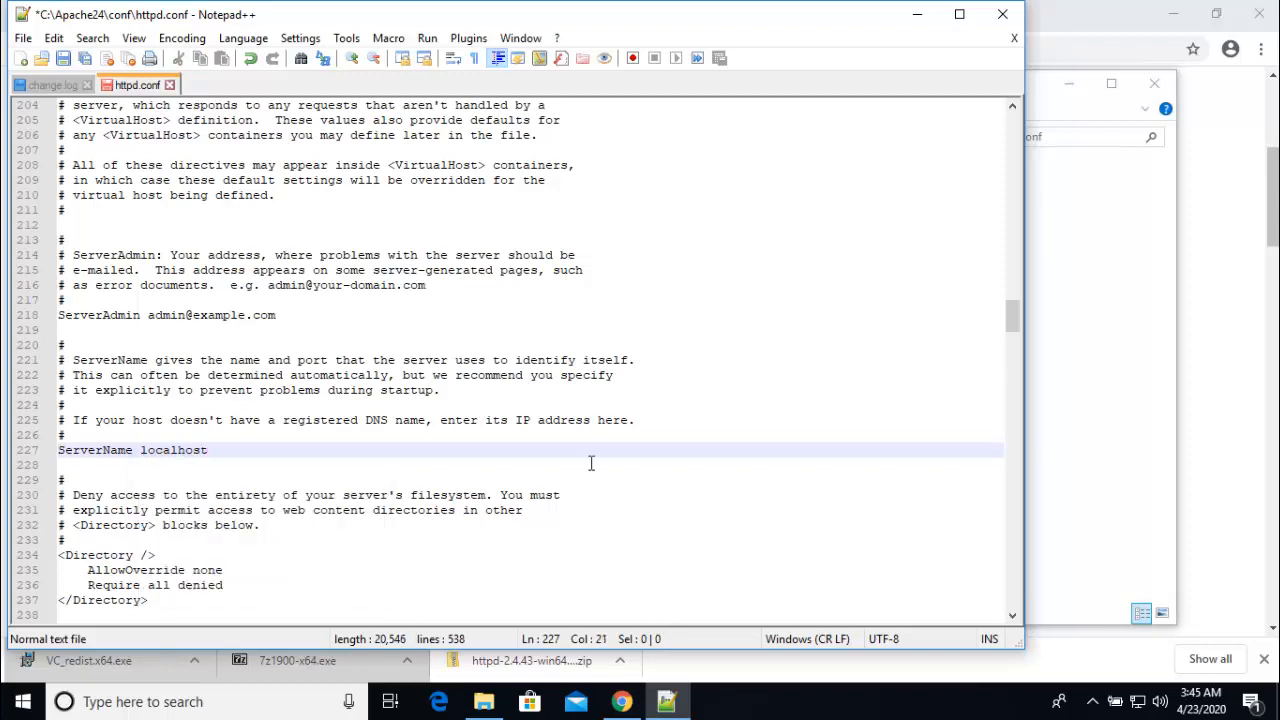
{"action": "key", "text": "ctrl+s"}
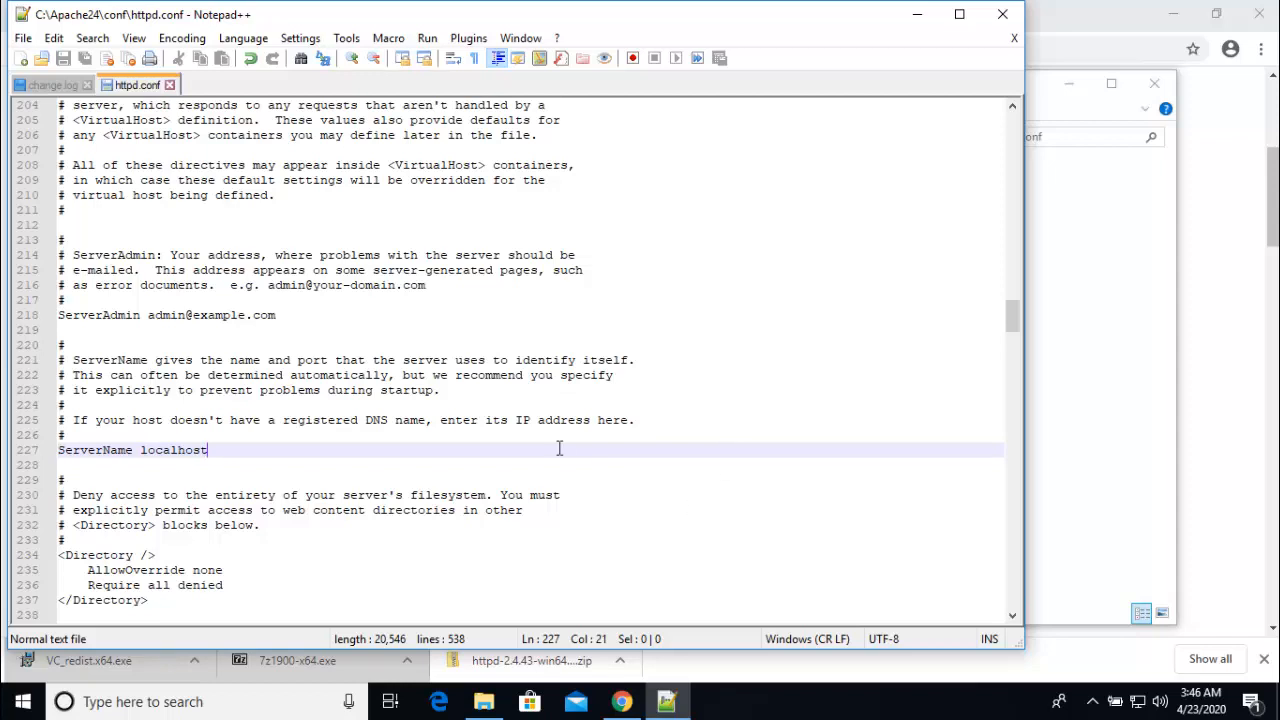
Run httpd from C:\Apache24\bin as administrator, approve the elevation and move its console window aside
{"action": "left_click", "coordinate": [925, 24]}
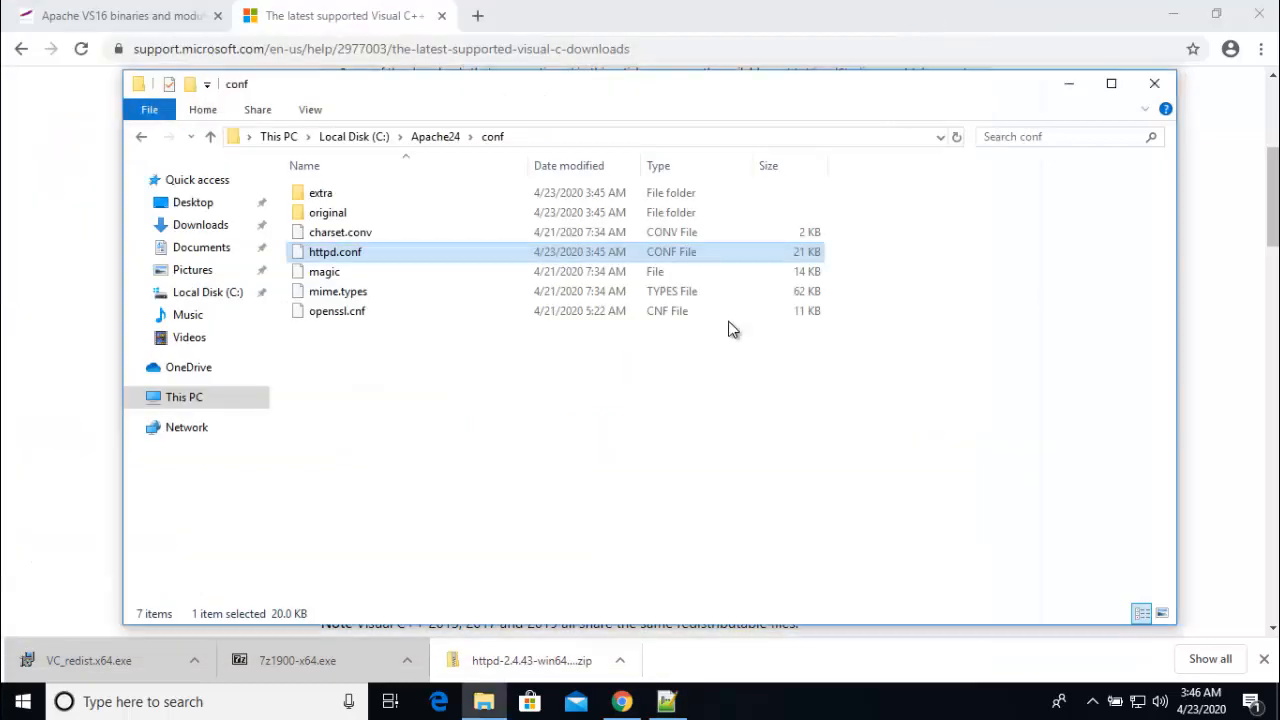
{"action": "left_click", "coordinate": [435, 137]}
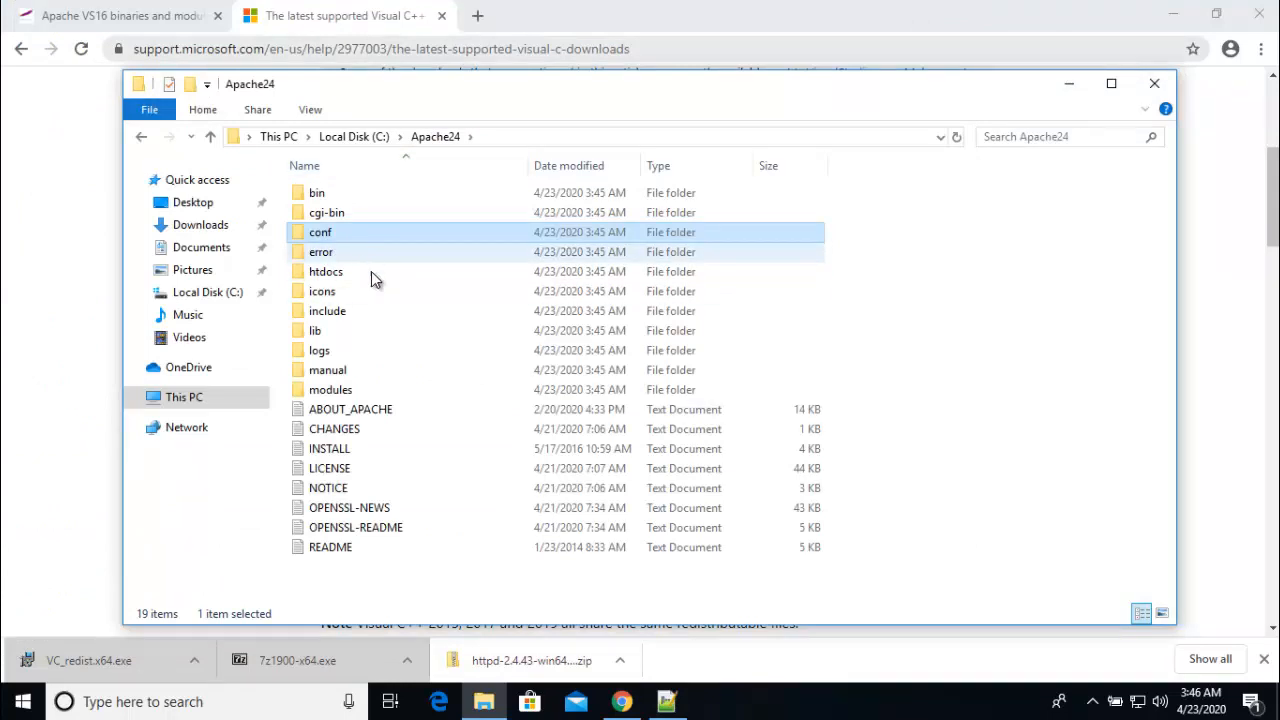
{"action": "double_click", "coordinate": [330, 193]}
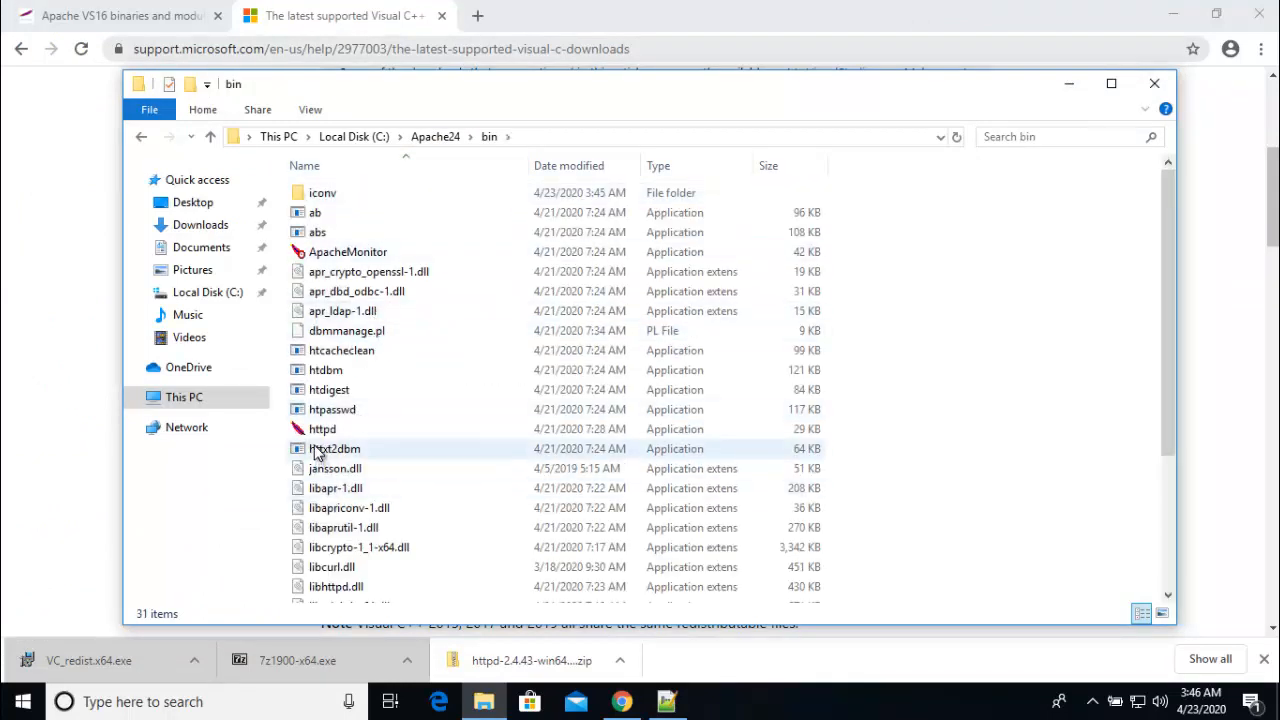
{"action": "left_click", "coordinate": [322, 433]}
{"action": "right_click", "coordinate": [322, 437]}
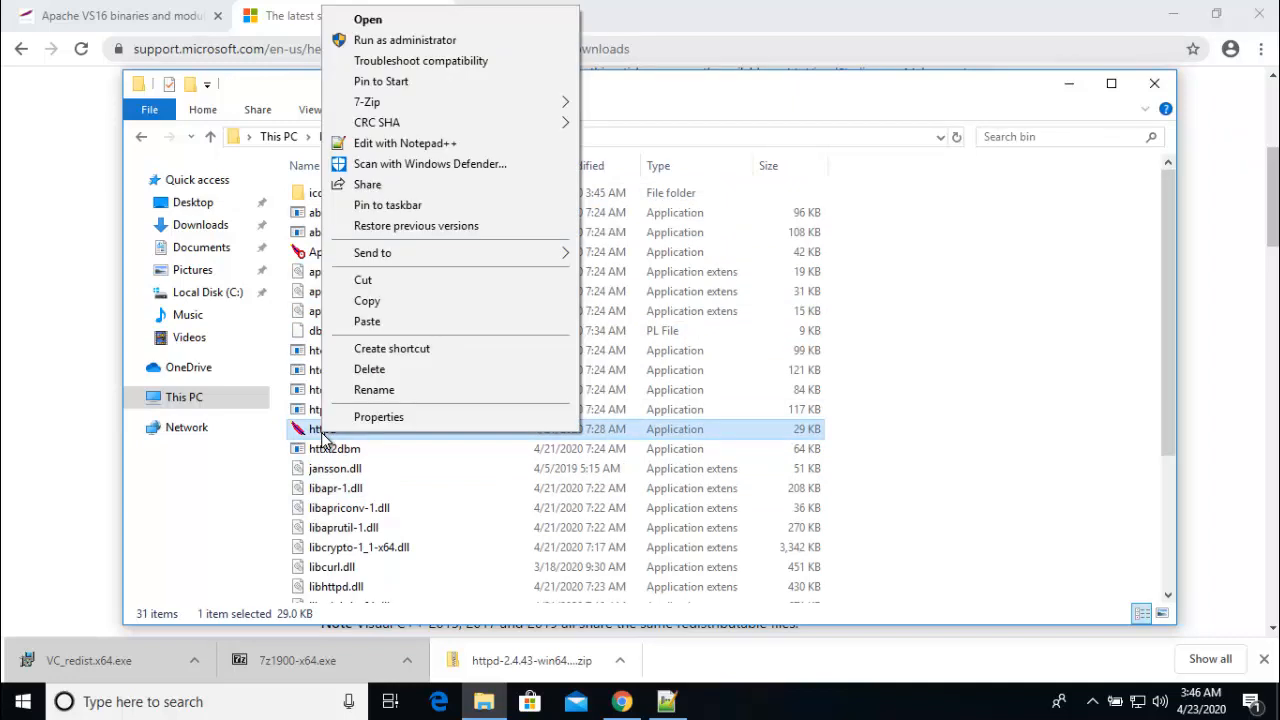
{"action": "left_click", "coordinate": [405, 40]}
{"action": "left_click", "coordinate": [533, 489]}
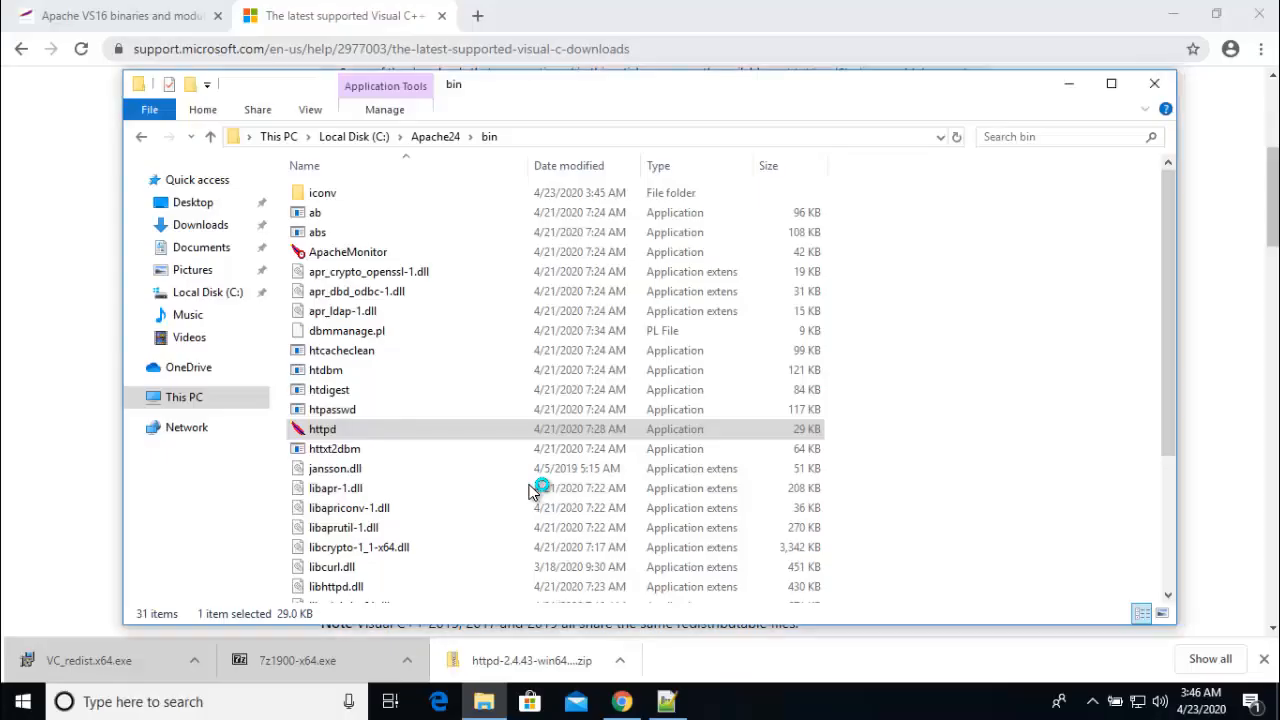
{"action": "left_click_drag", "start_coordinate": [275, 168], "coordinate": [465, 205]}
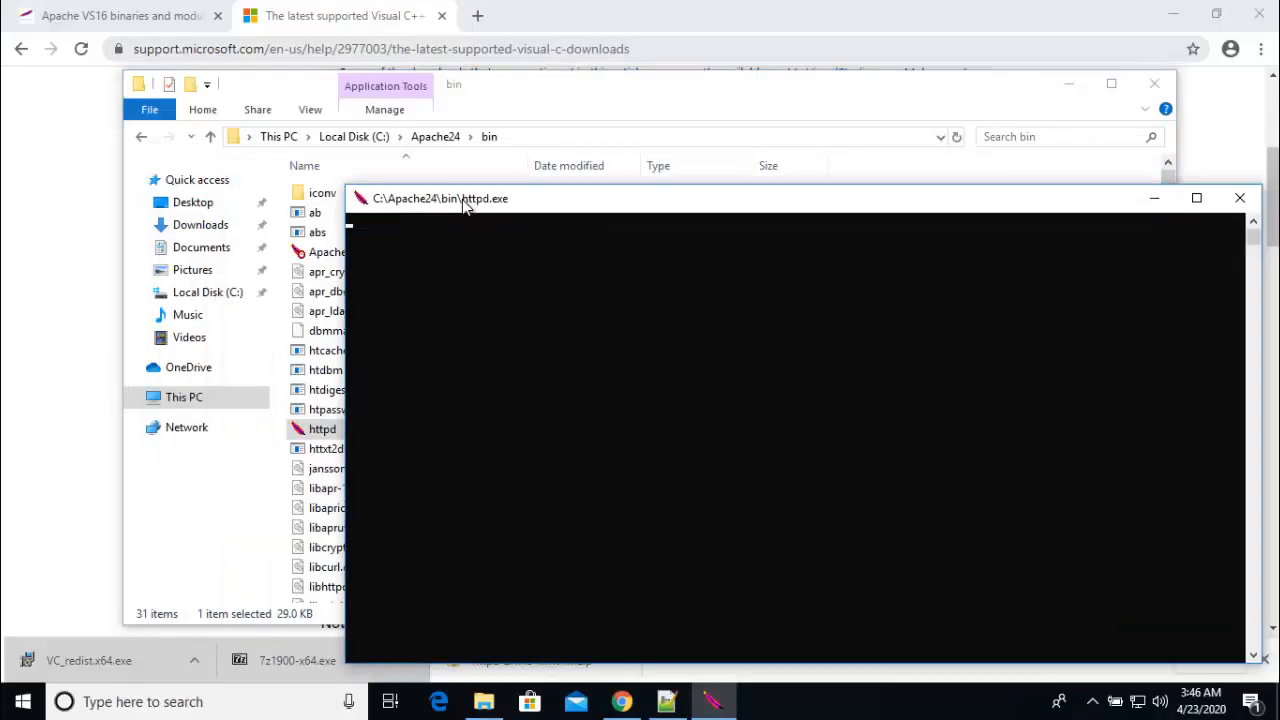
Open a new Chrome tab and allow Apache HTTP Server through Windows Defender Firewall on private and public networks
{"action": "left_click", "coordinate": [477, 15]}
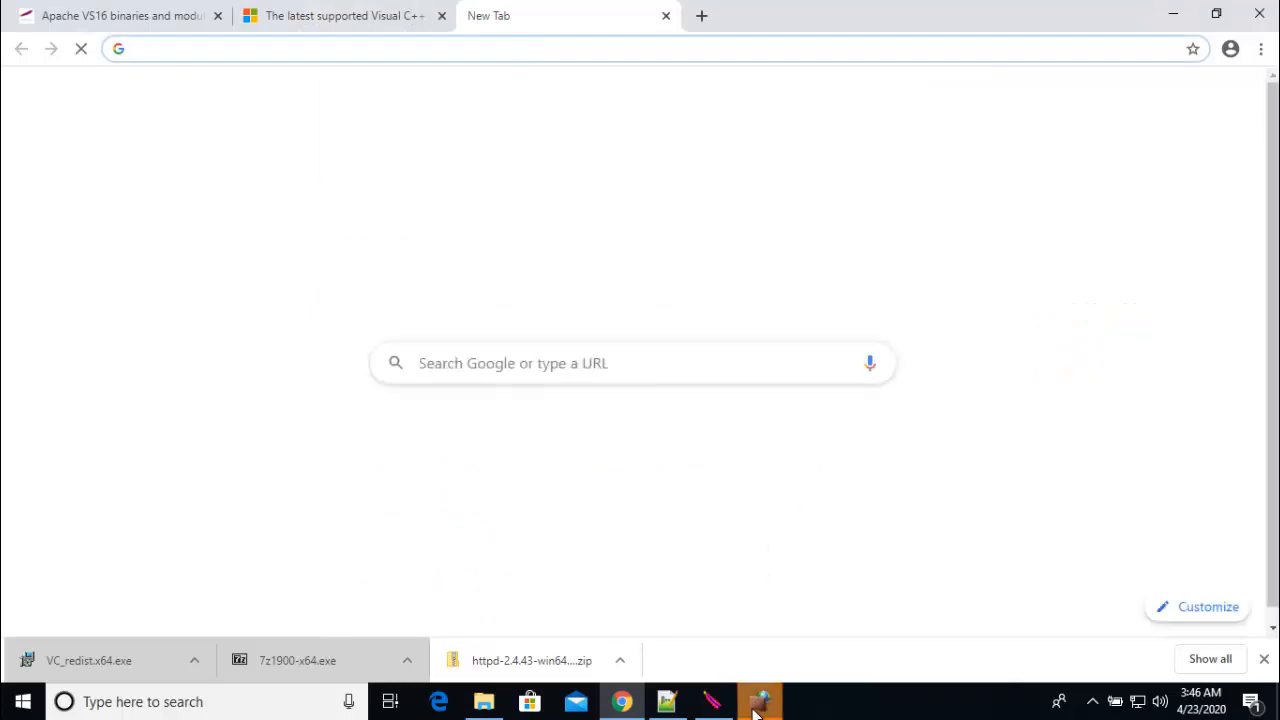
{"action": "left_click", "coordinate": [428, 401]}
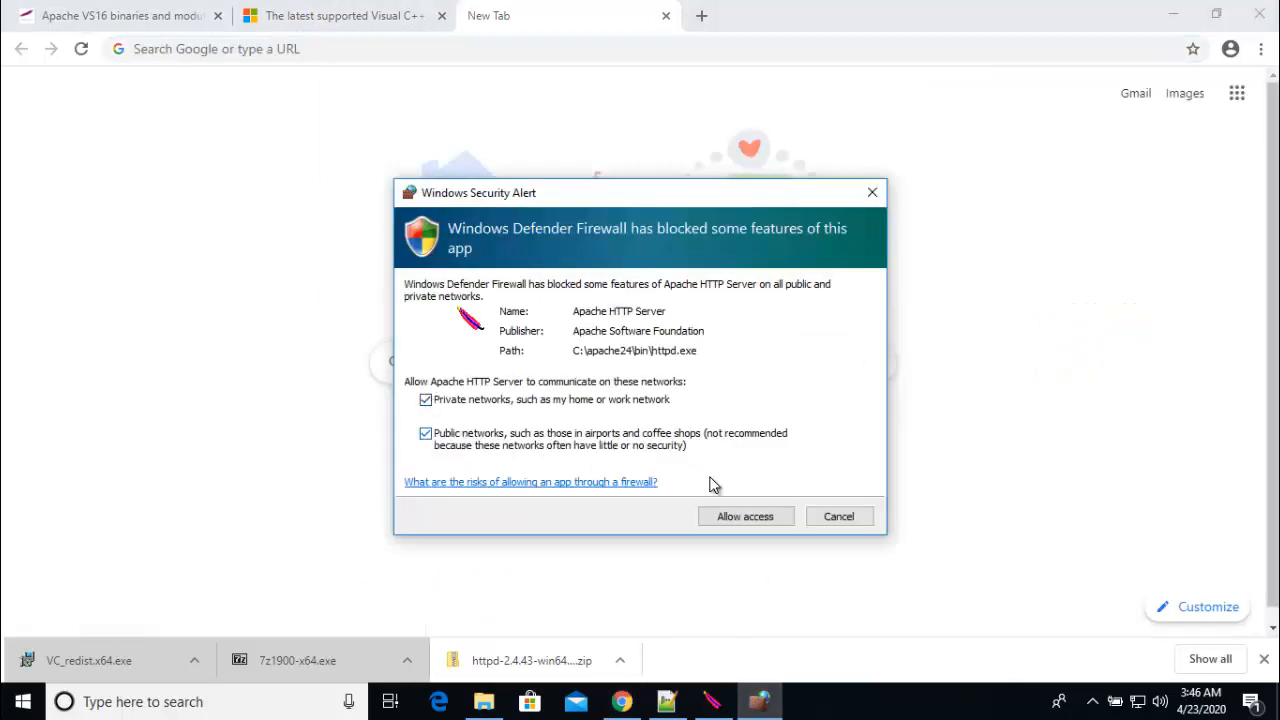
{"action": "left_click", "coordinate": [748, 518]}
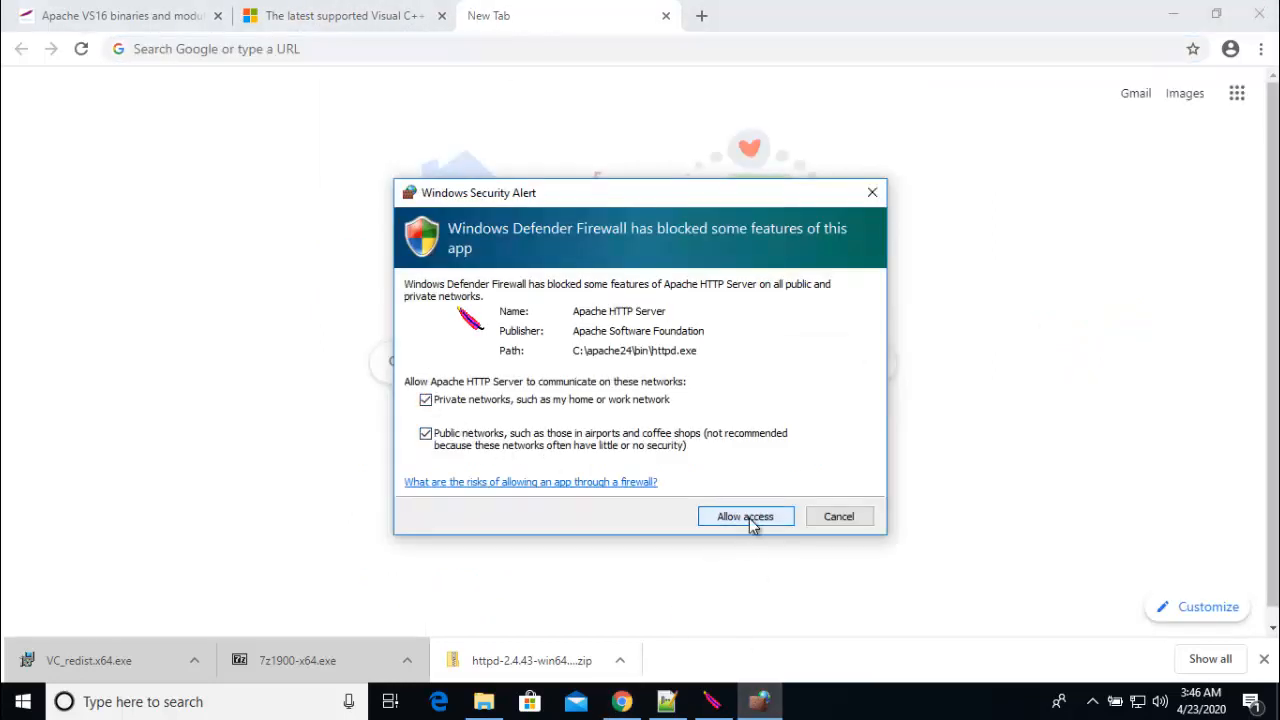
{"action": "left_click", "coordinate": [399, 52]}
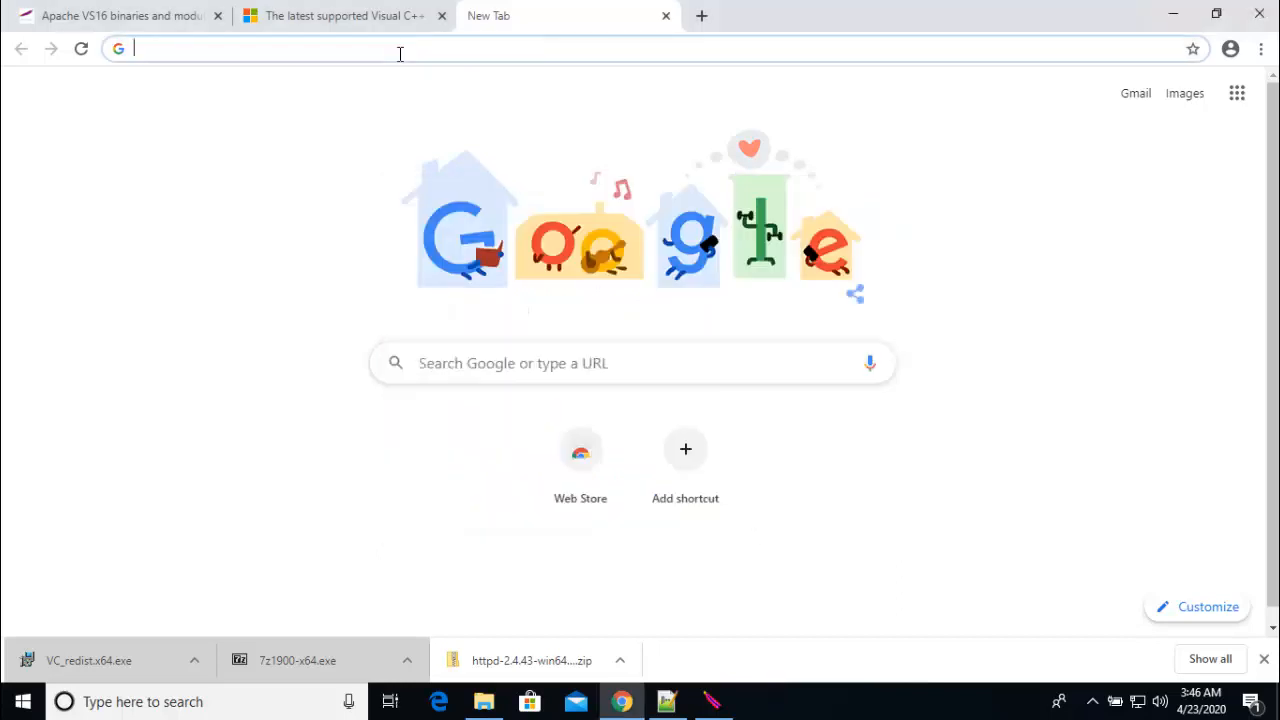
{"action": "type", "text": "loca"}
{"action": "key", "text": "BackSpace"}
{"action": "key", "text": "BackSpace"}
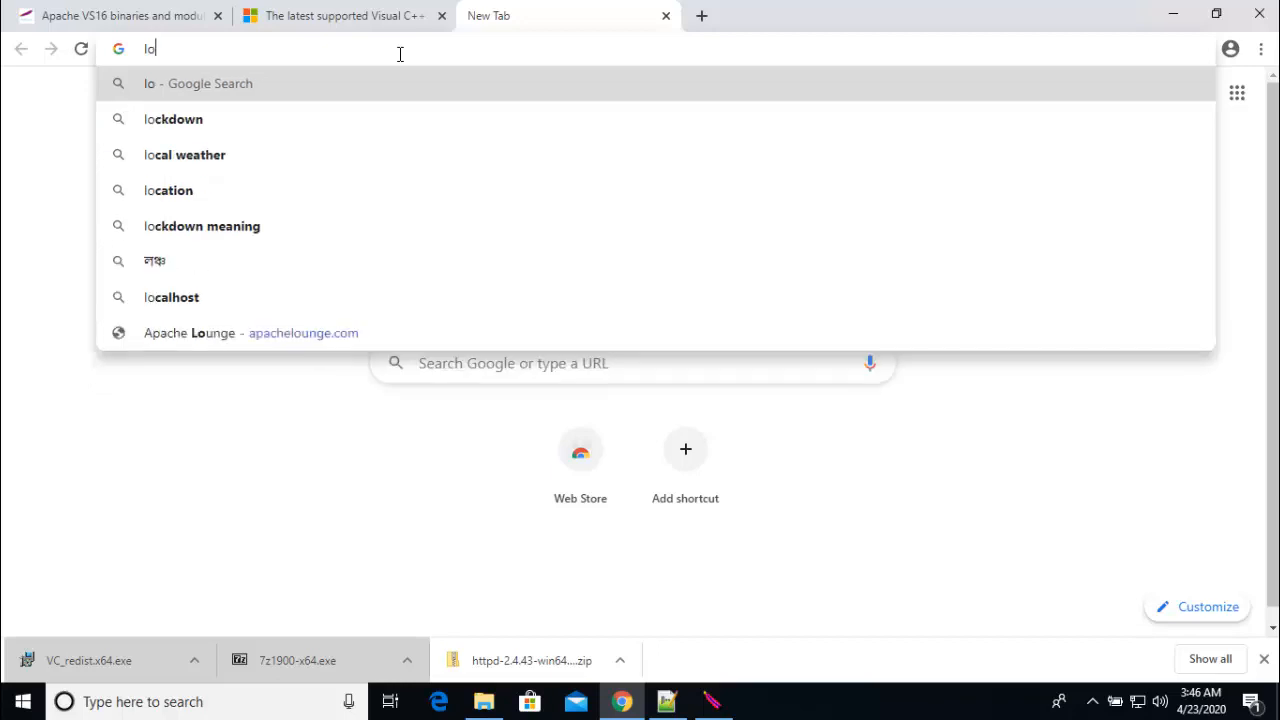
{"action": "key", "text": "BackSpace"}
{"action": "key", "text": "BackSpace"}
{"action": "type", "text": "http:"}
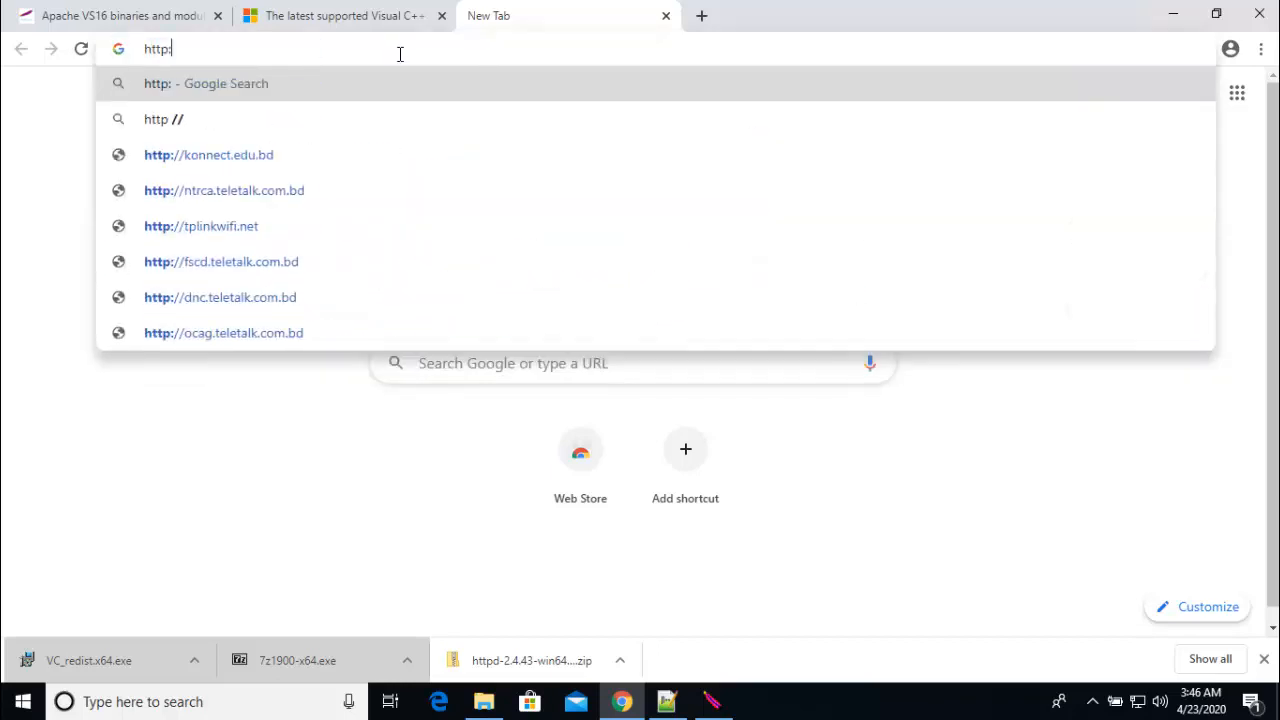
{"action": "type", "text": "//local"}
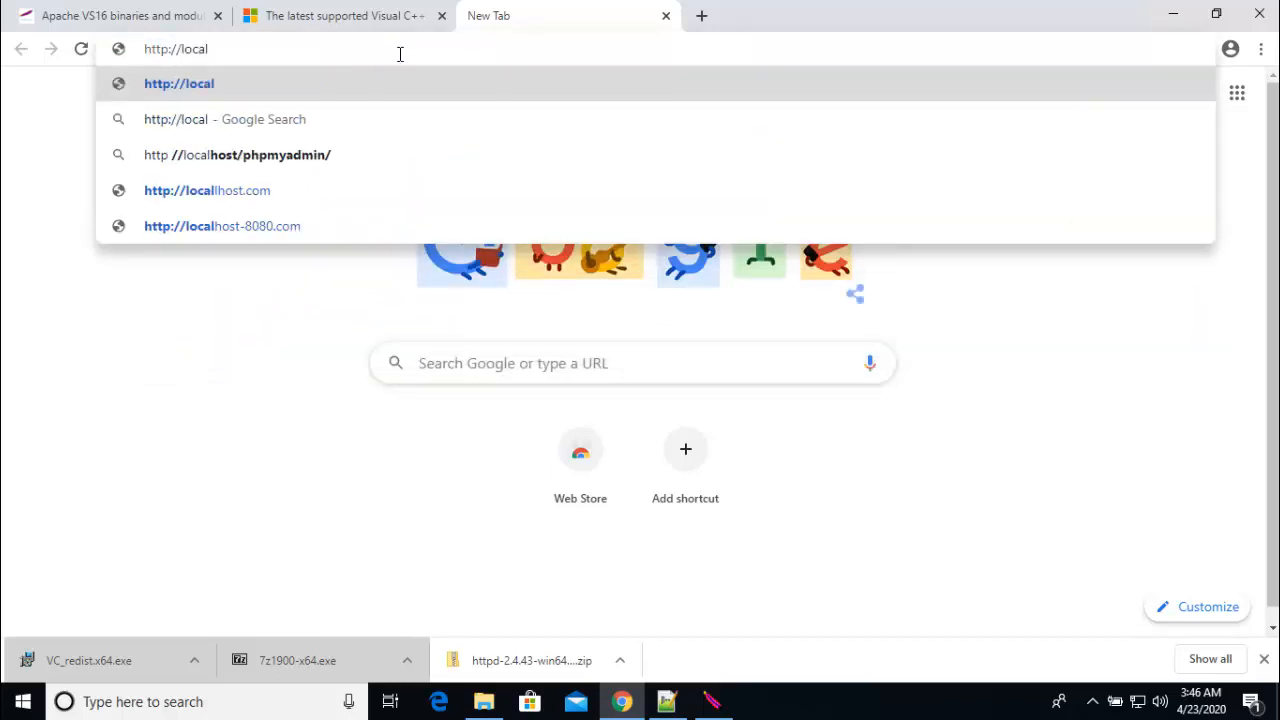
{"action": "type", "text": "host"}
{"action": "key", "text": "Return"}
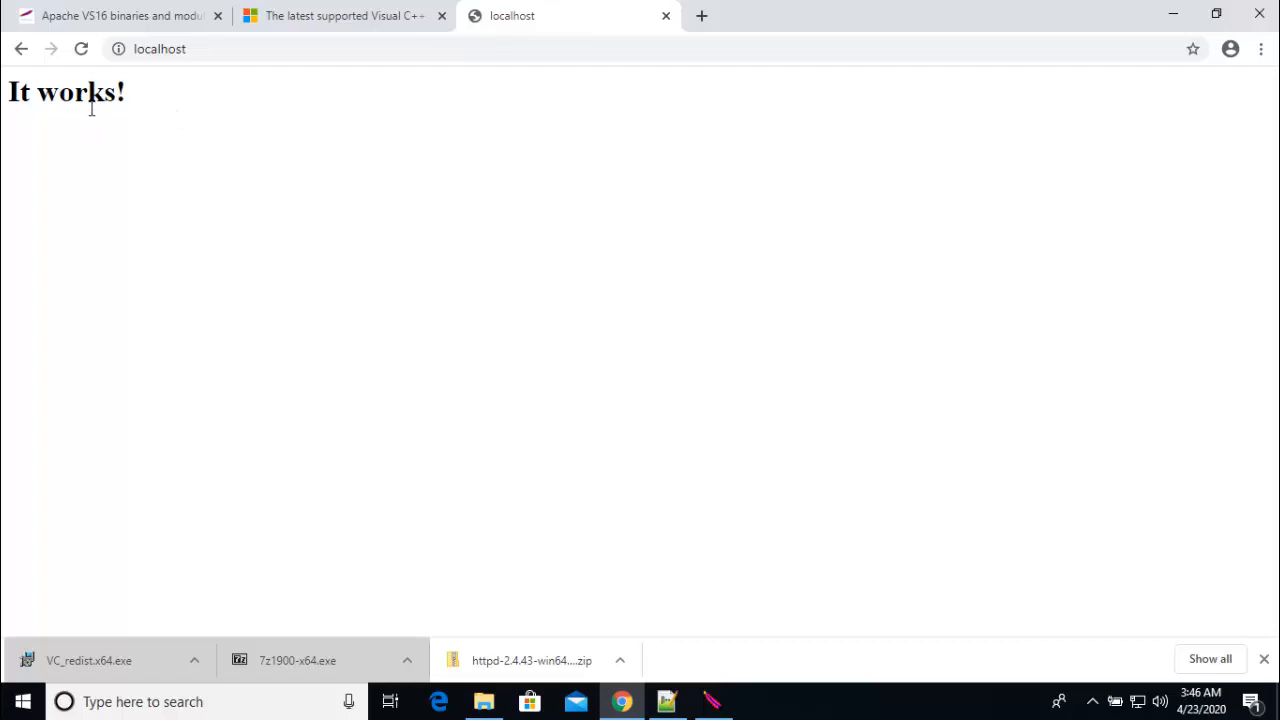
{"action": "left_click_drag", "start_coordinate": [8, 90], "coordinate": [163, 105]}
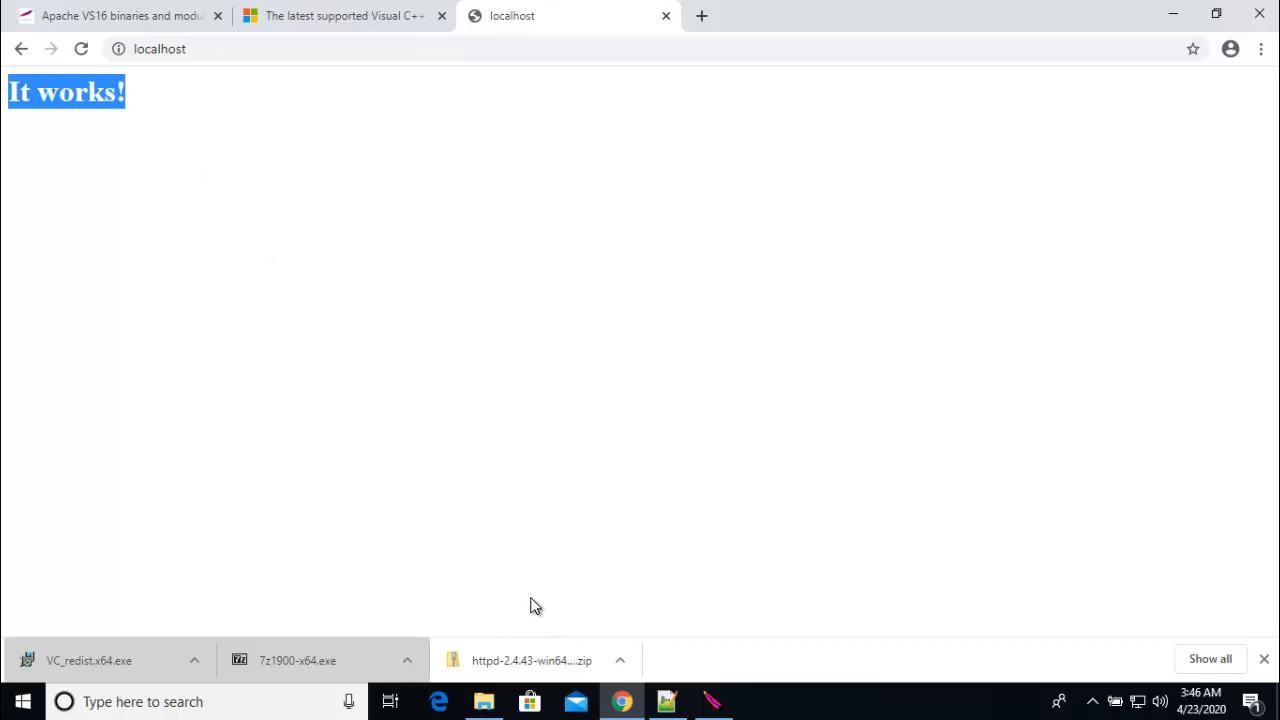
Switch to File Explorer and open the index file from C:\Apache24\htdocs in Notepad++
{"action": "left_click", "coordinate": [484, 701]}
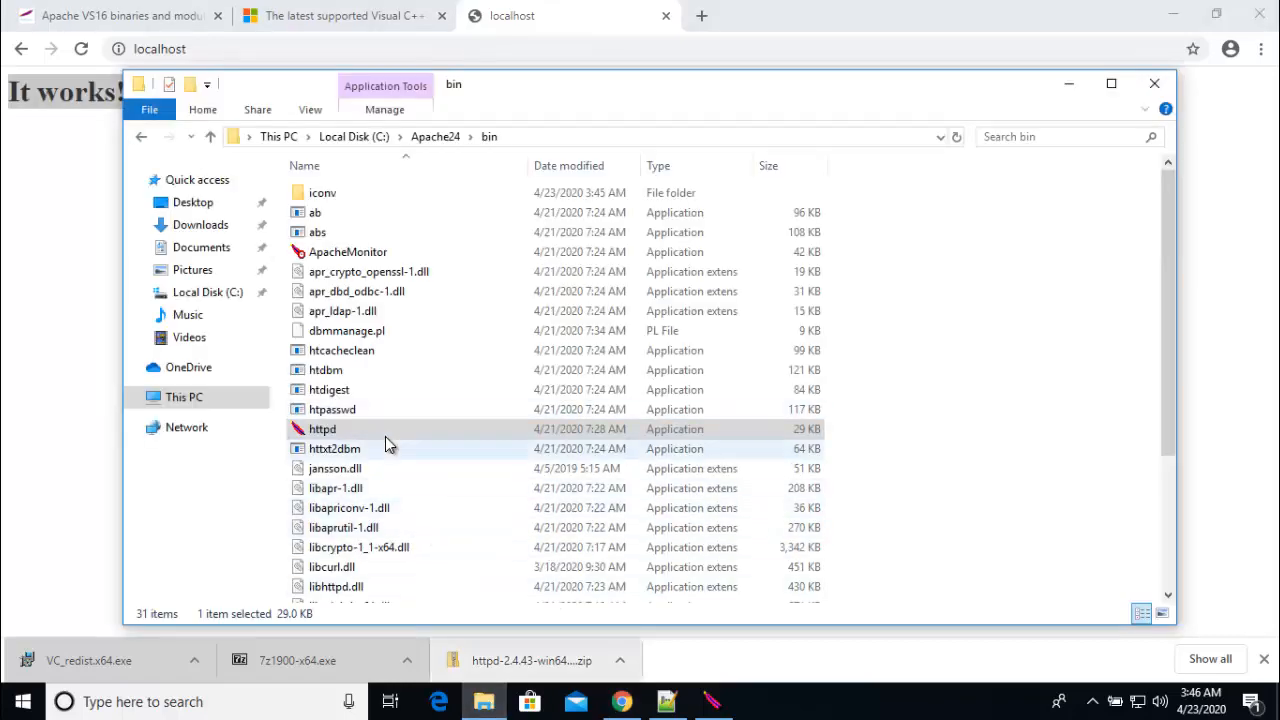
{"action": "left_click", "coordinate": [433, 136]}
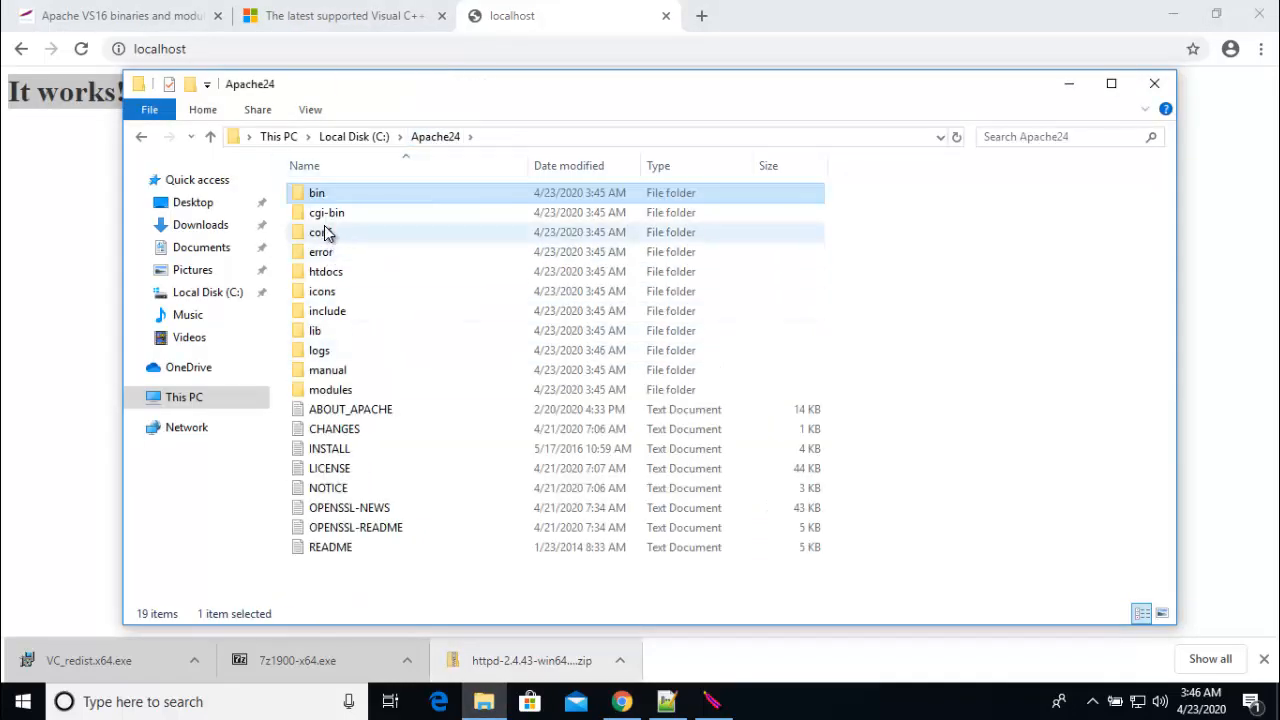
{"action": "double_click", "coordinate": [335, 278]}
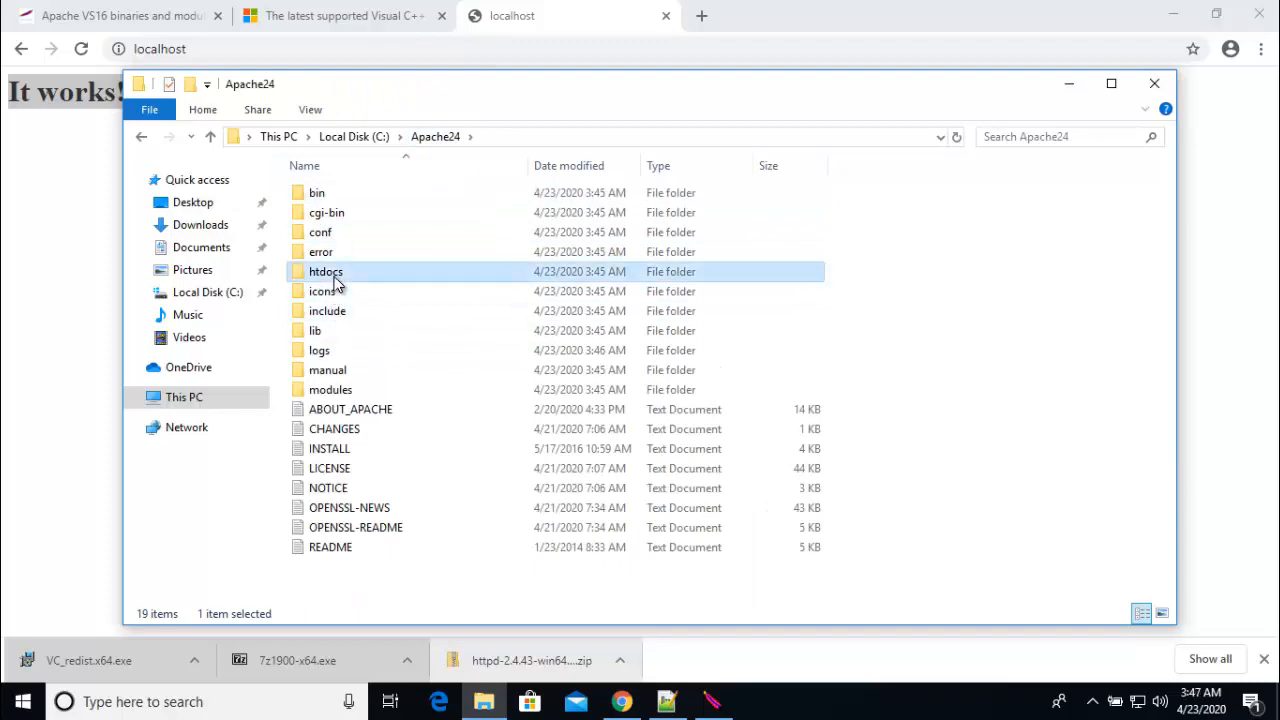
{"action": "right_click", "coordinate": [333, 198]}
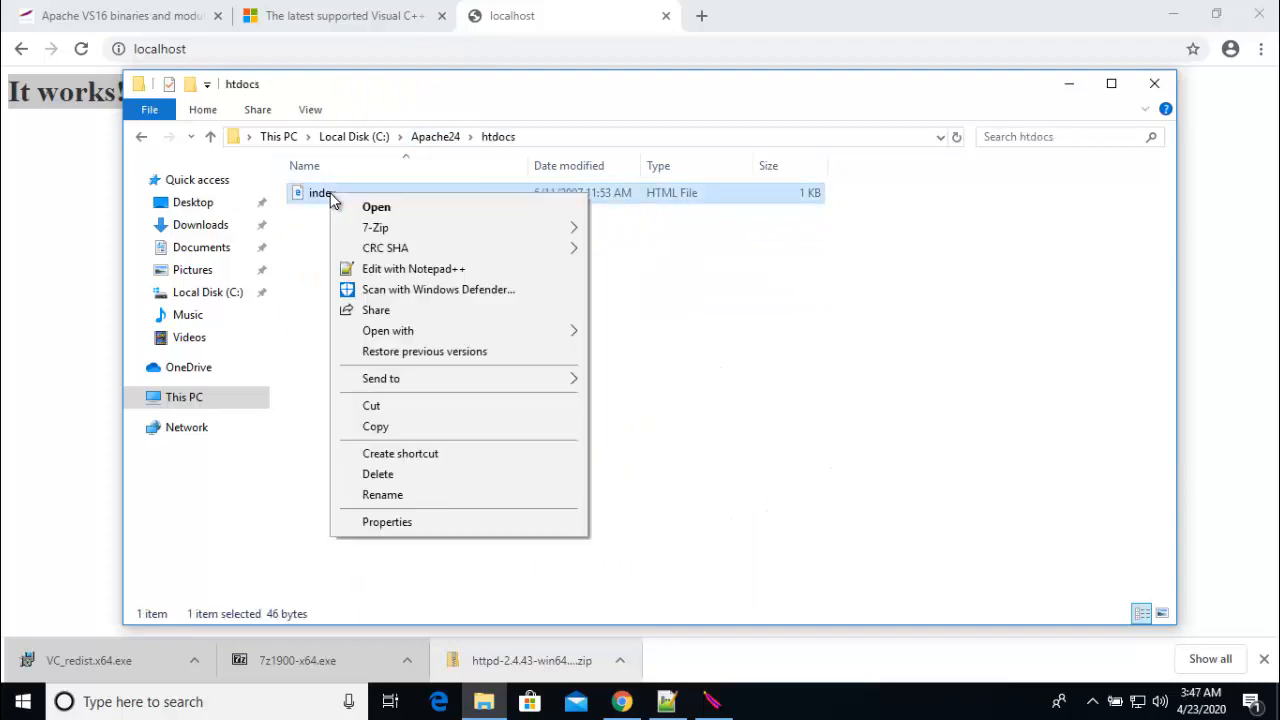
{"action": "left_click", "coordinate": [392, 268]}
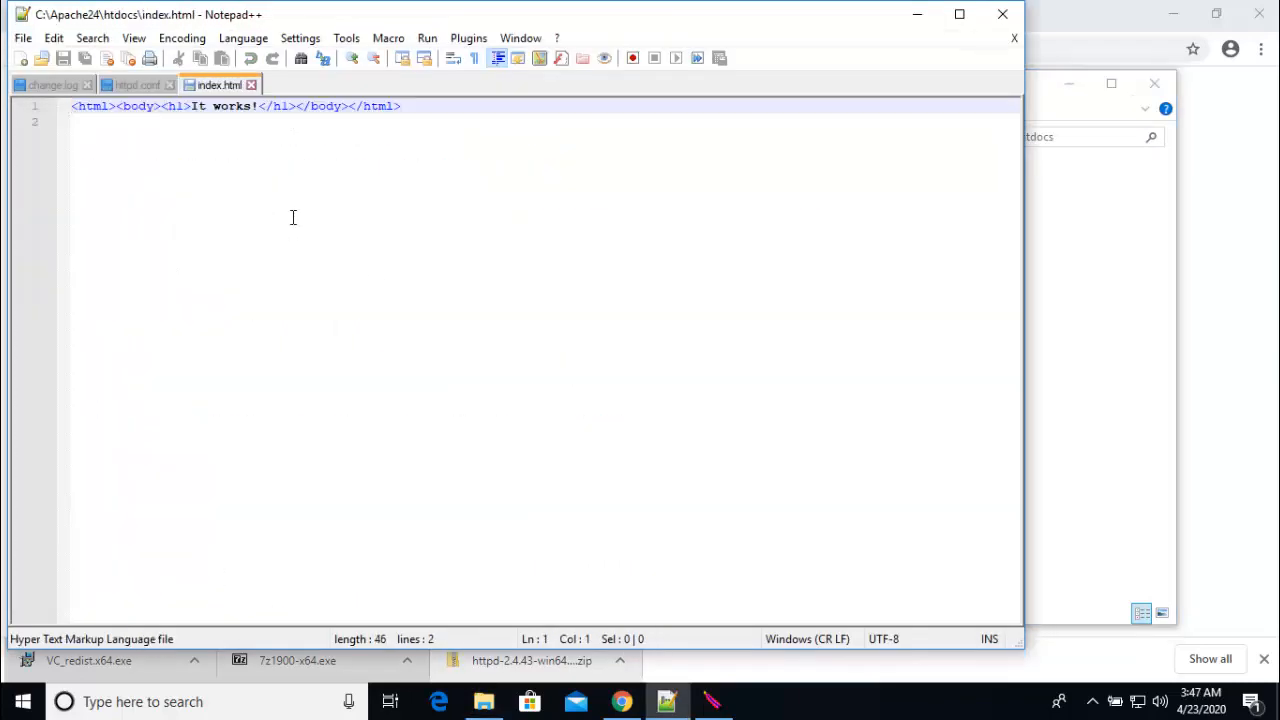
Replace the heading text "It works!" in index.html with "Welcome to Tsoft IT" and save the file
{"action": "left_click_drag", "start_coordinate": [258, 106], "coordinate": [190, 107]}
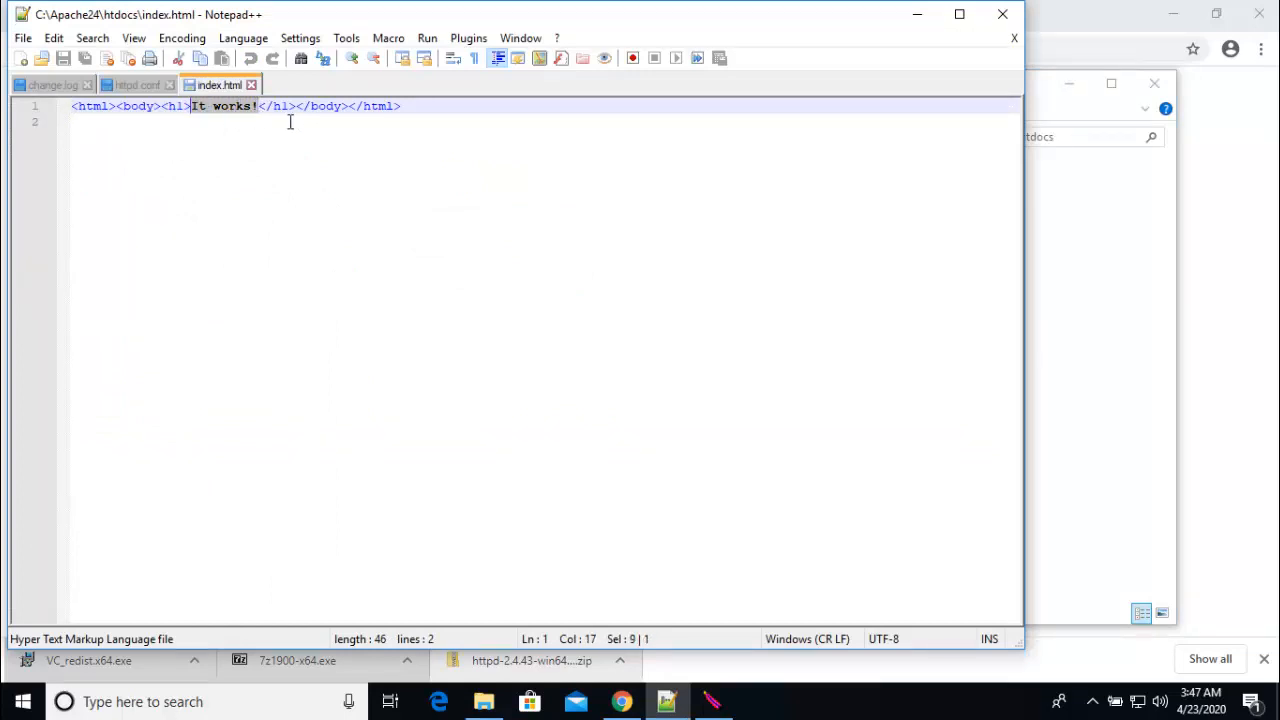
{"action": "type", "text": "Welcome "}
{"action": "type", "text": "to Tsoft "}
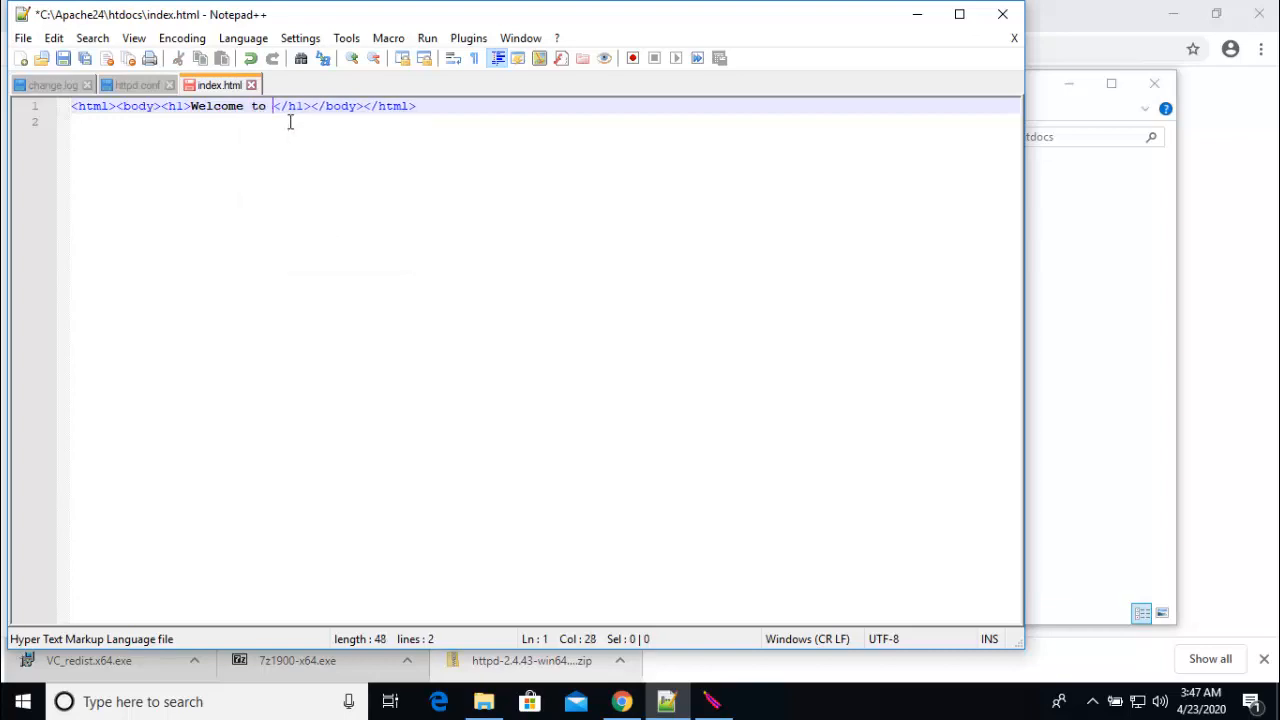
{"action": "type", "text": "IT"}
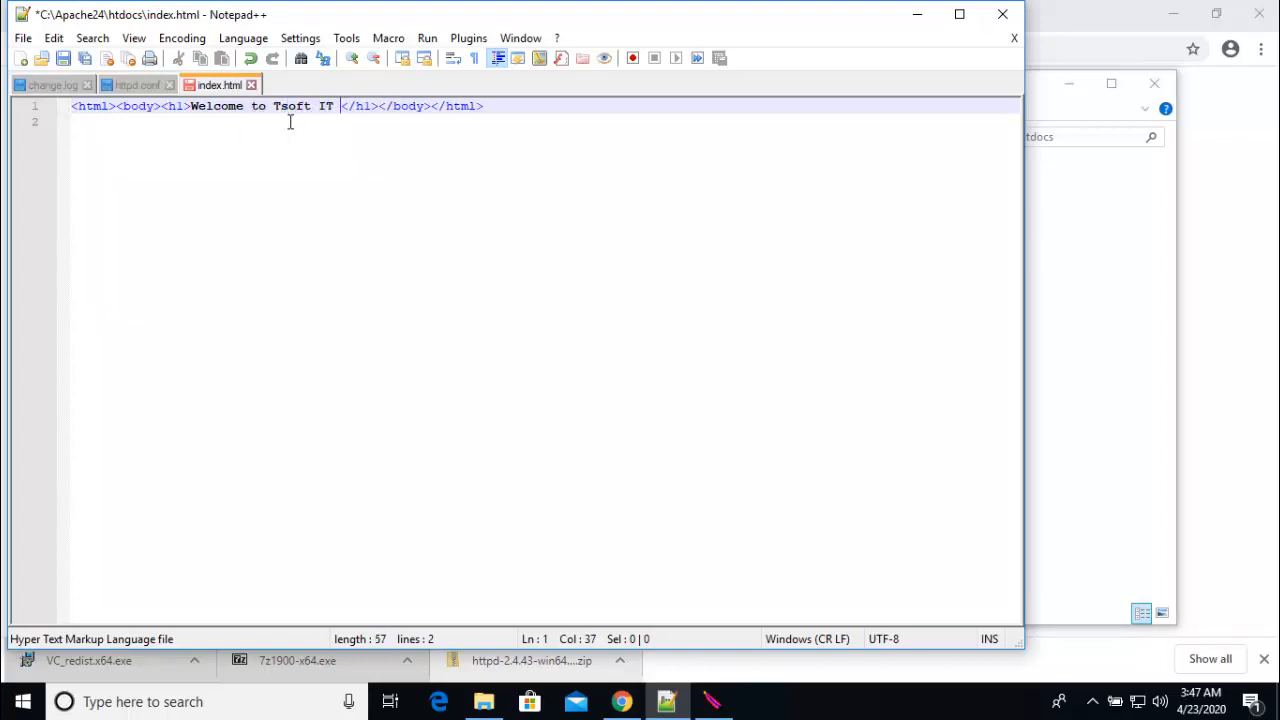
{"action": "key", "text": "ctrl+s"}
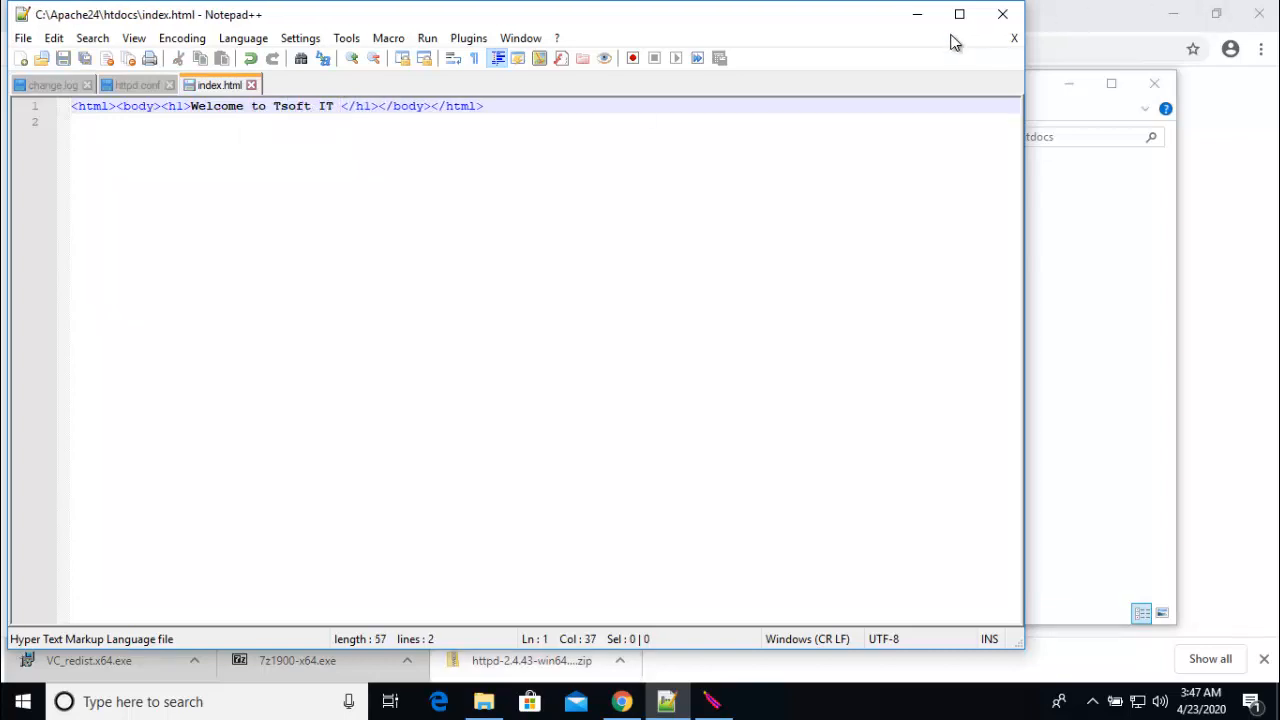
Return to Chrome and reload the localhost page to check the edited heading
{"action": "left_click", "coordinate": [917, 15]}
{"action": "left_click", "coordinate": [1066, 86]}
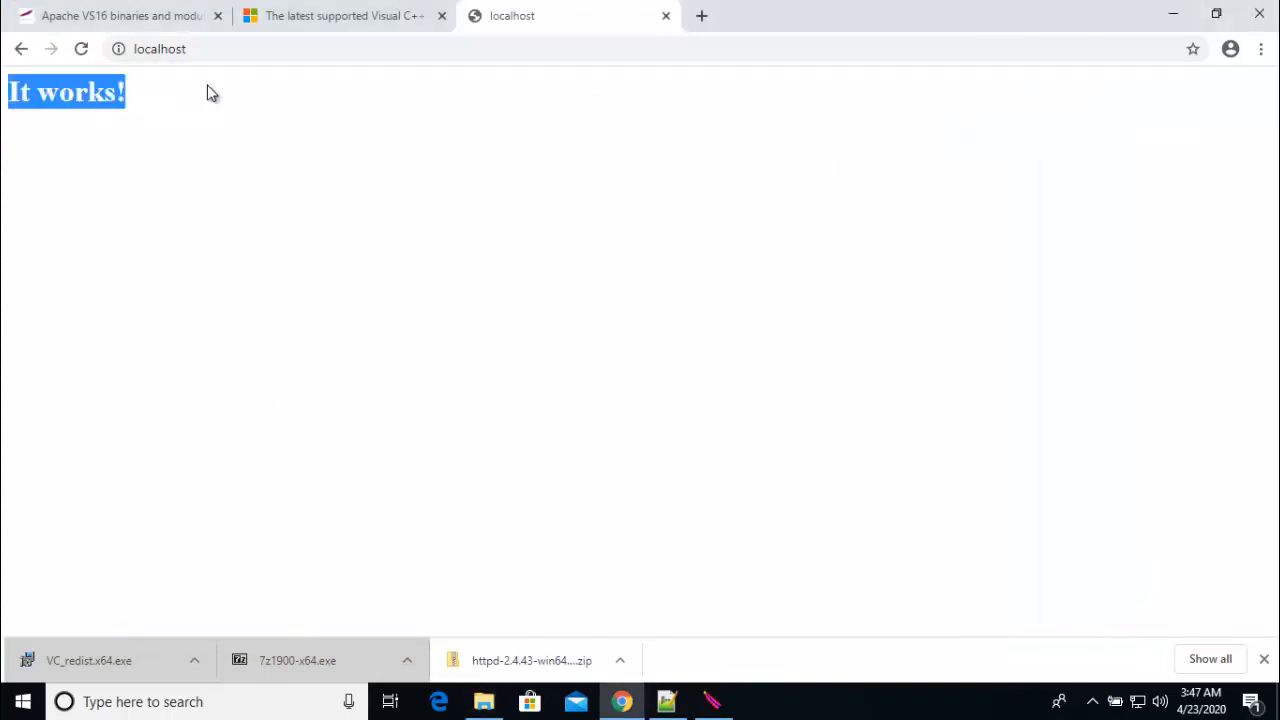
{"action": "left_click", "coordinate": [82, 50]}
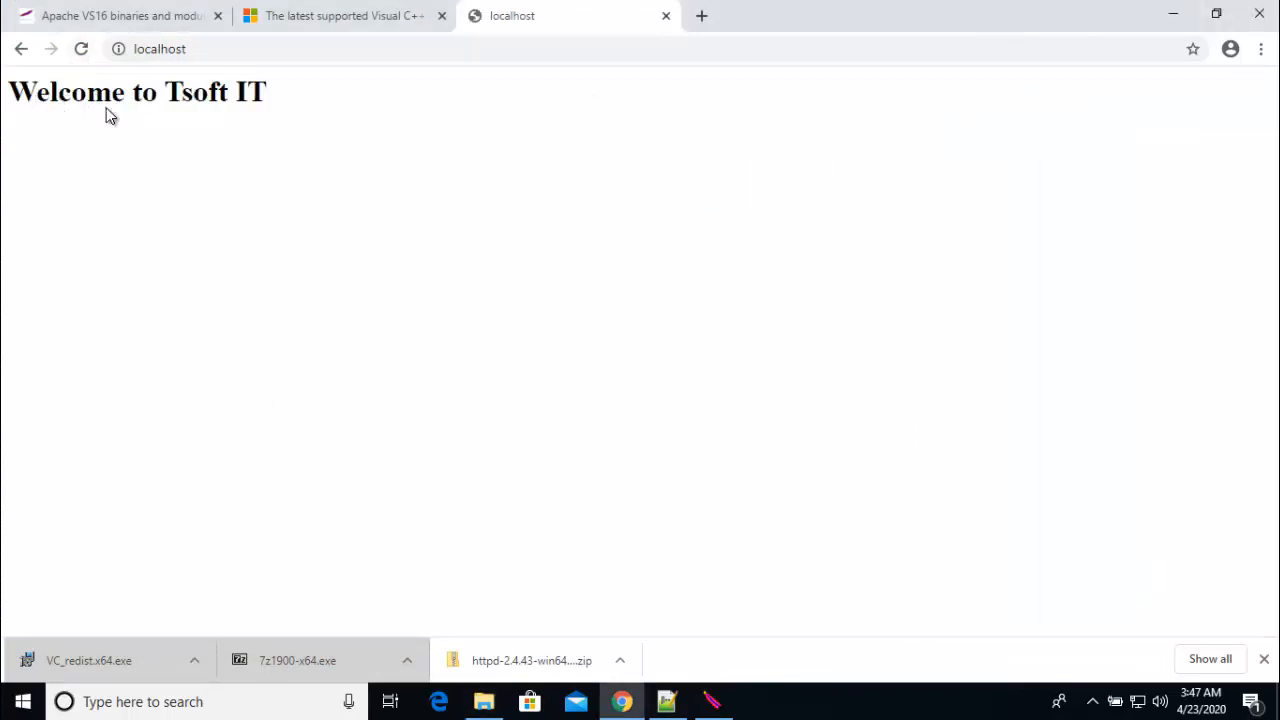